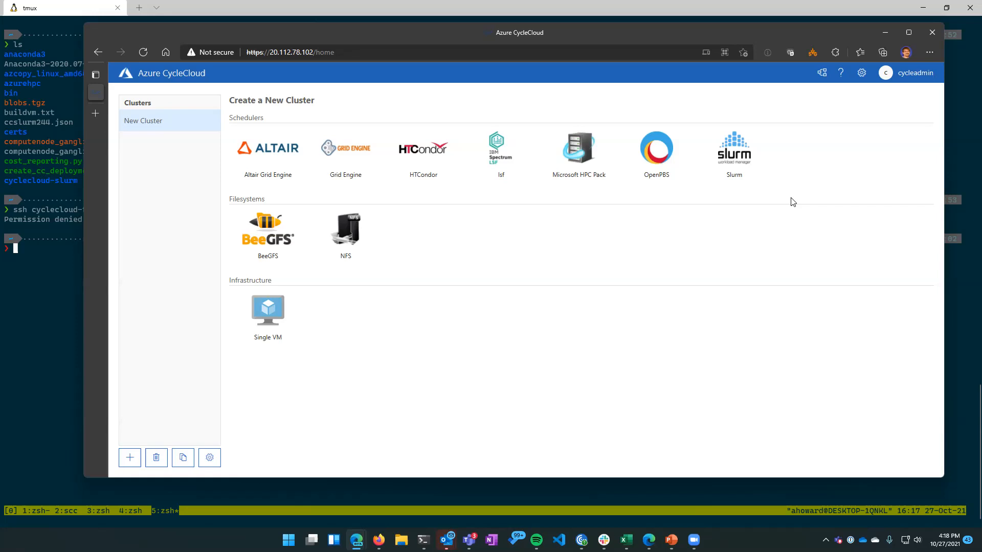
# Start a new Slurm cluster named MySccCluster and open its required settings
pyautogui.click(730, 167)
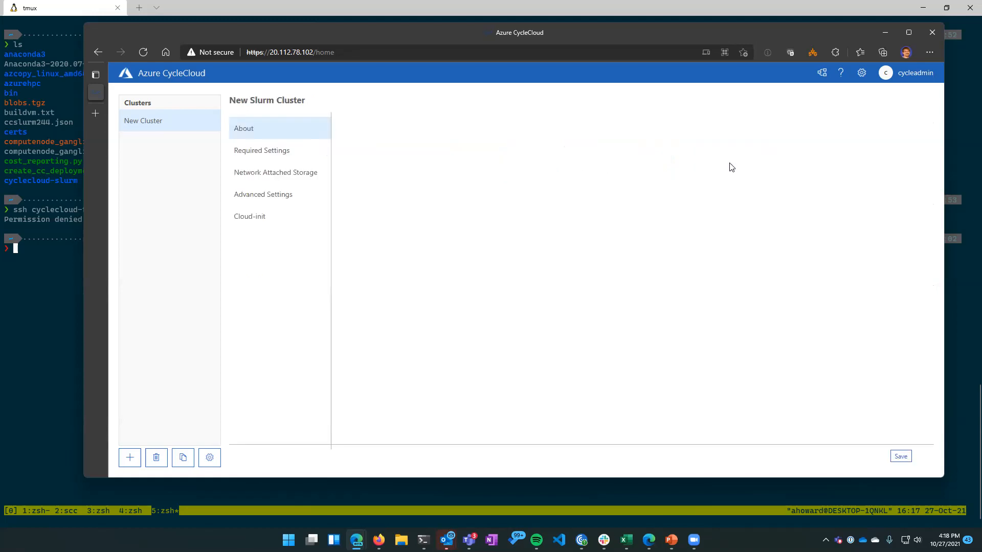
pyautogui.click(484, 121)
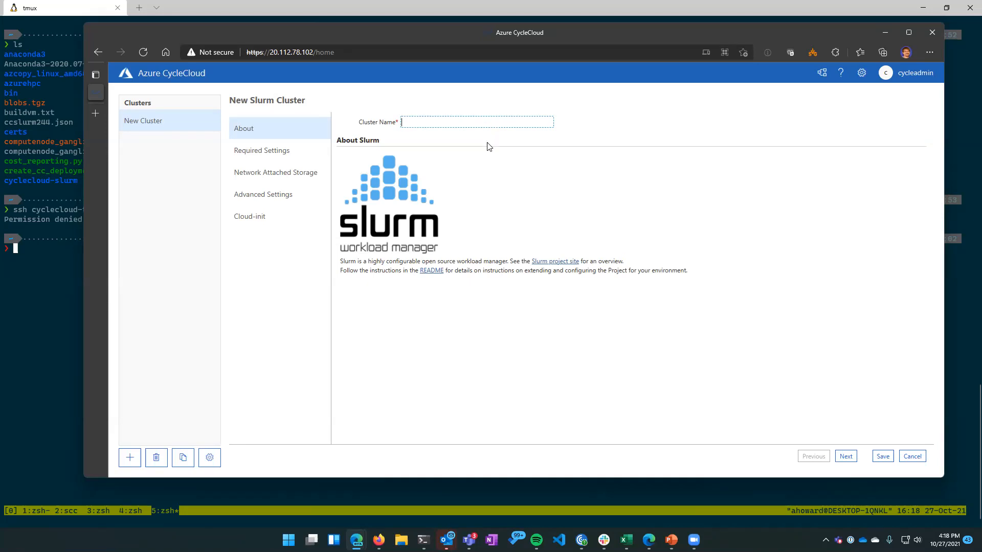
pyautogui.write('MyScccluster')
pyautogui.press('BackSpace')
pyautogui.press('BackSpace')
pyautogui.write('Cluster')
pyautogui.click(284, 156)
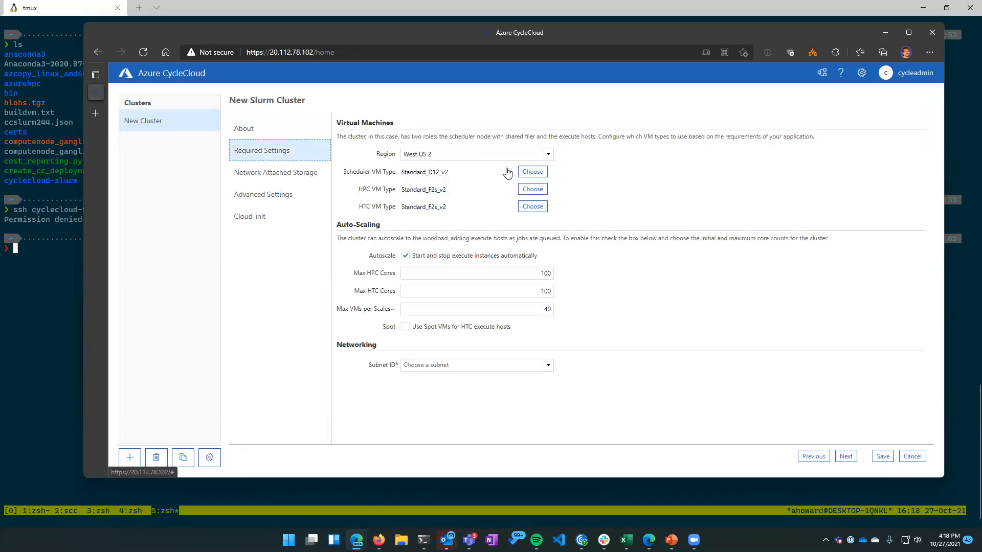
# Check the region choices and the Scheduler VM Type in the virtual machine settings
pyautogui.click(547, 155)
pyautogui.click(547, 155)
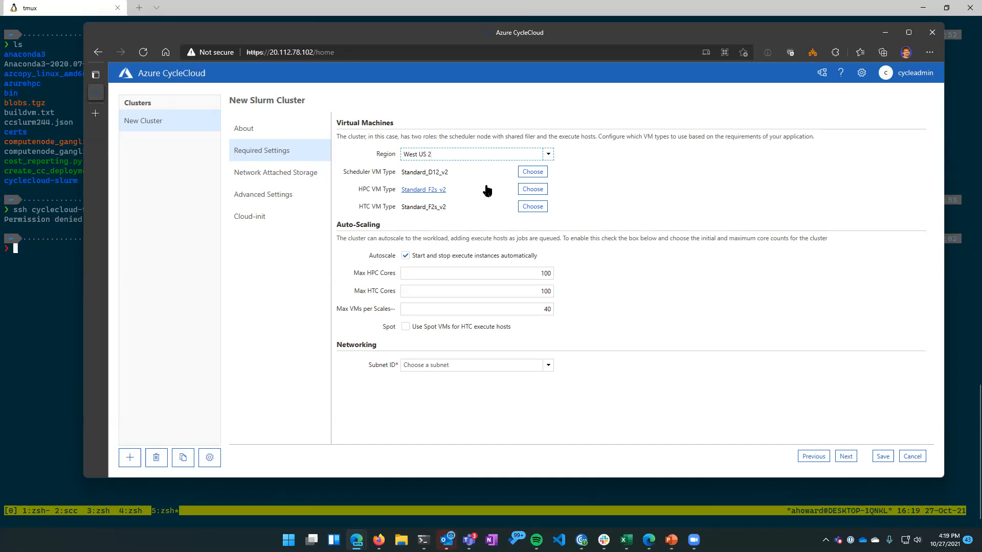
pyautogui.moveTo(346, 171); pyautogui.dragTo(396, 167)
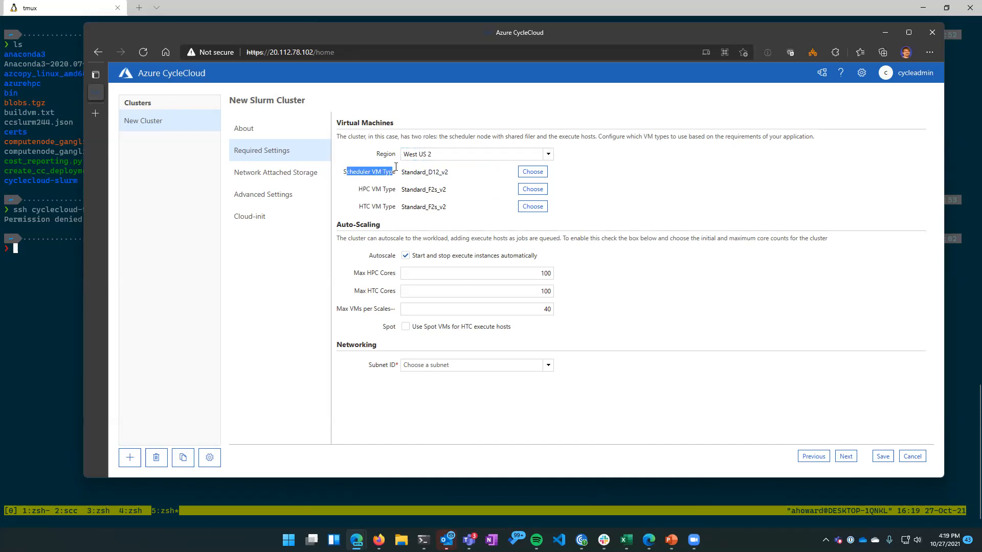
pyautogui.rightClick(397, 167)
pyautogui.click(657, 174)
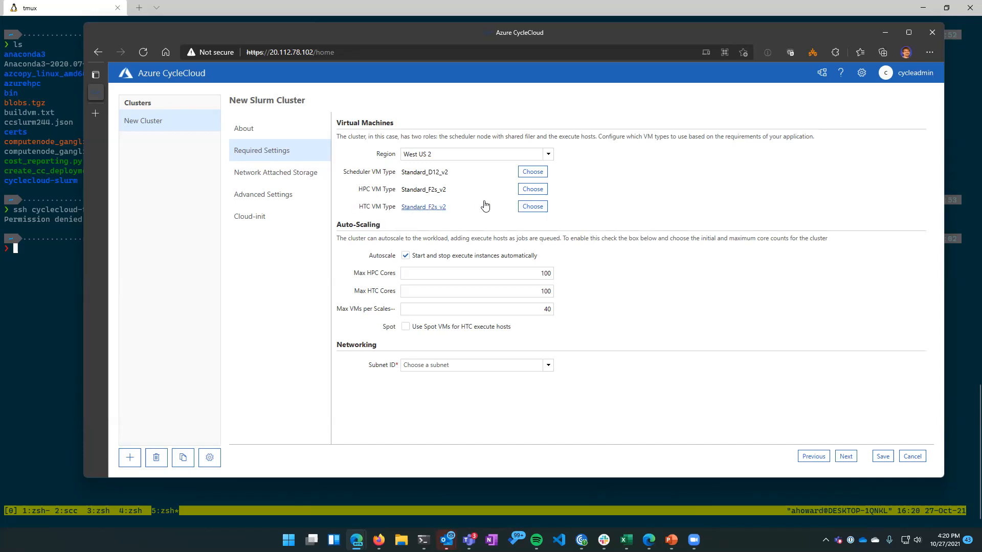
# Browse the full list of machine types available for the HPC VM Type
pyautogui.click(522, 188)
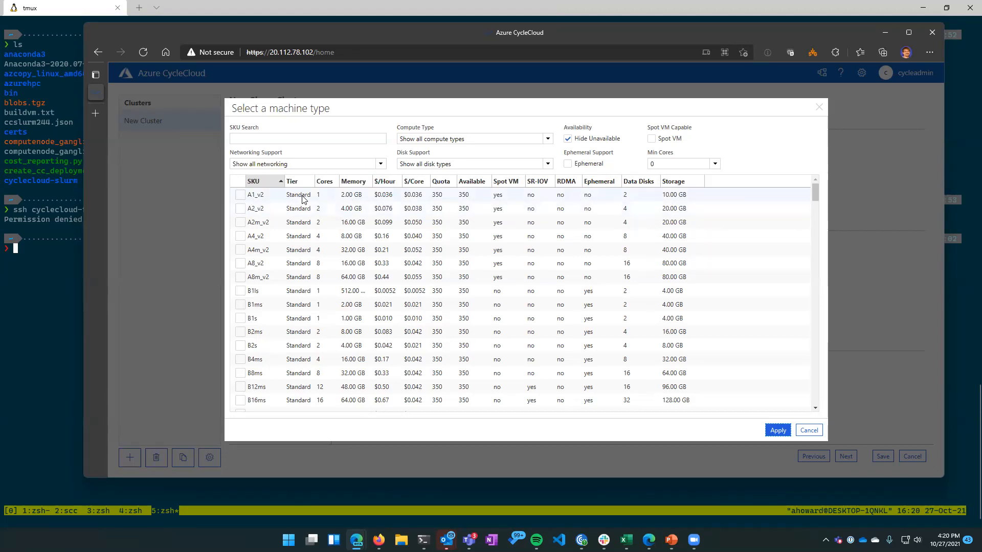
pyautogui.scroll(-3, 330, 228)
pyautogui.scroll(-20, 330, 228)
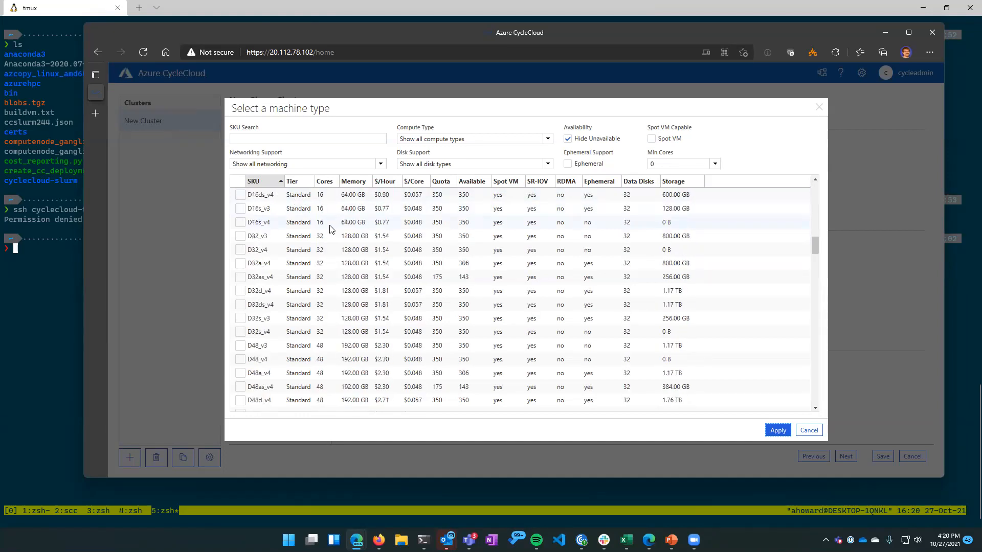
pyautogui.scroll(15, 330, 230)
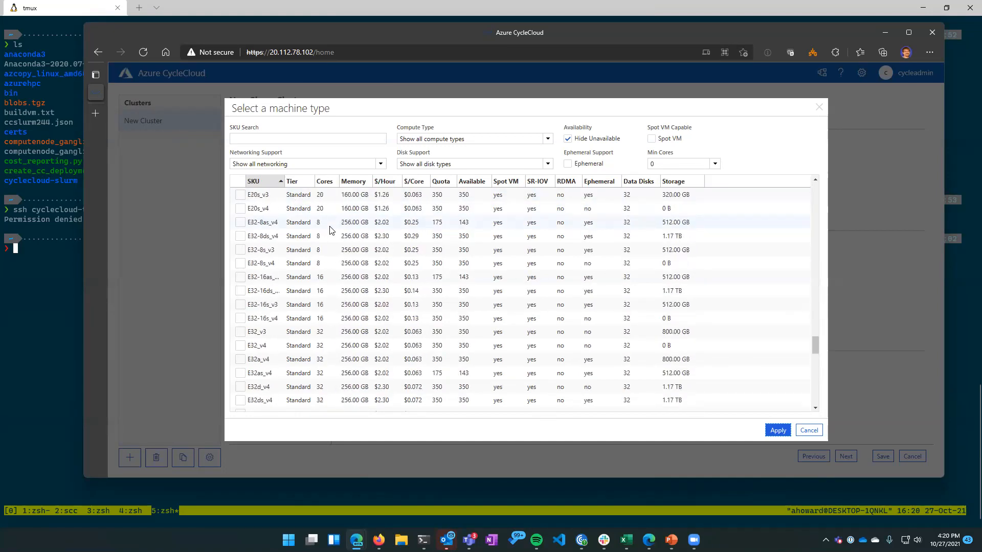
pyautogui.scroll(10, 330, 230)
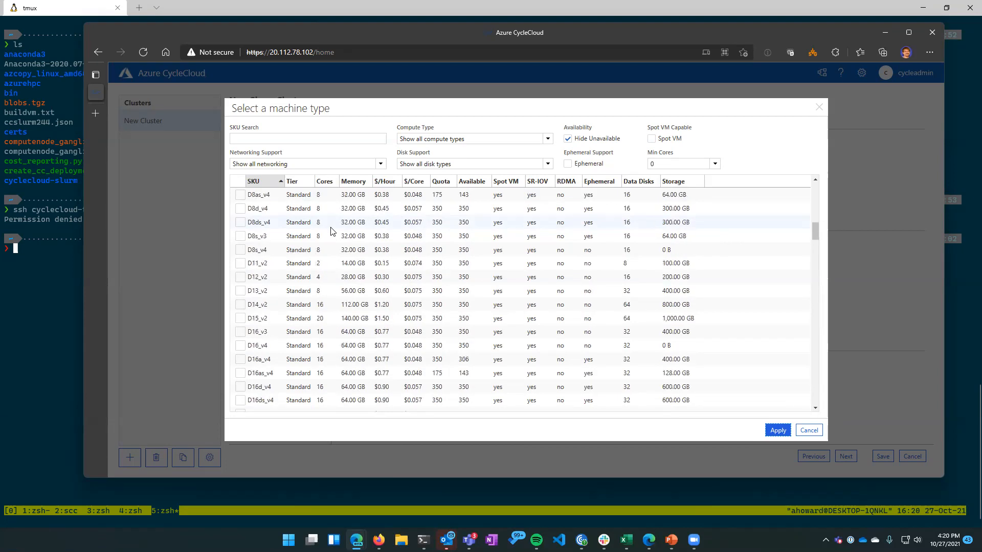
pyautogui.scroll(5, 321, 195)
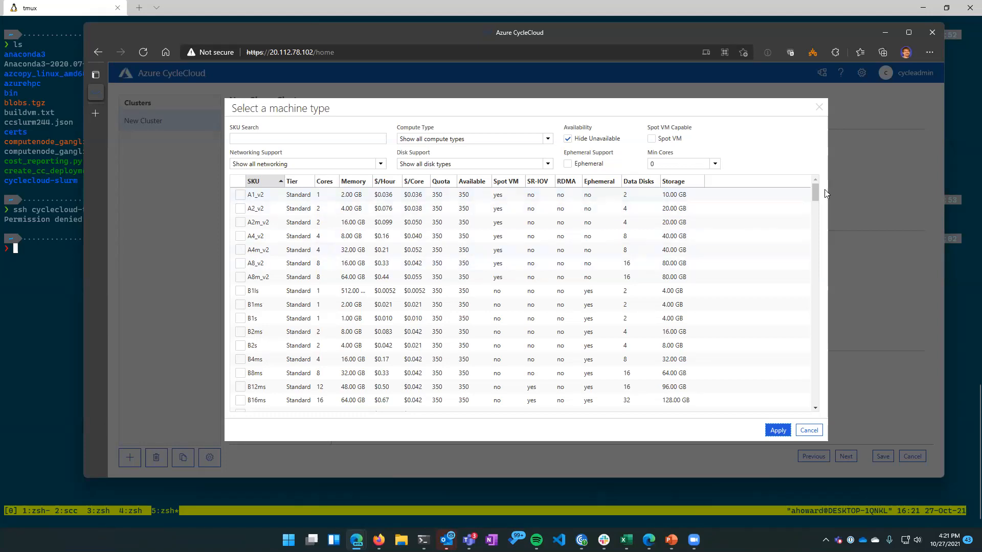
pyautogui.moveTo(815, 194); pyautogui.dragTo(702, 373)
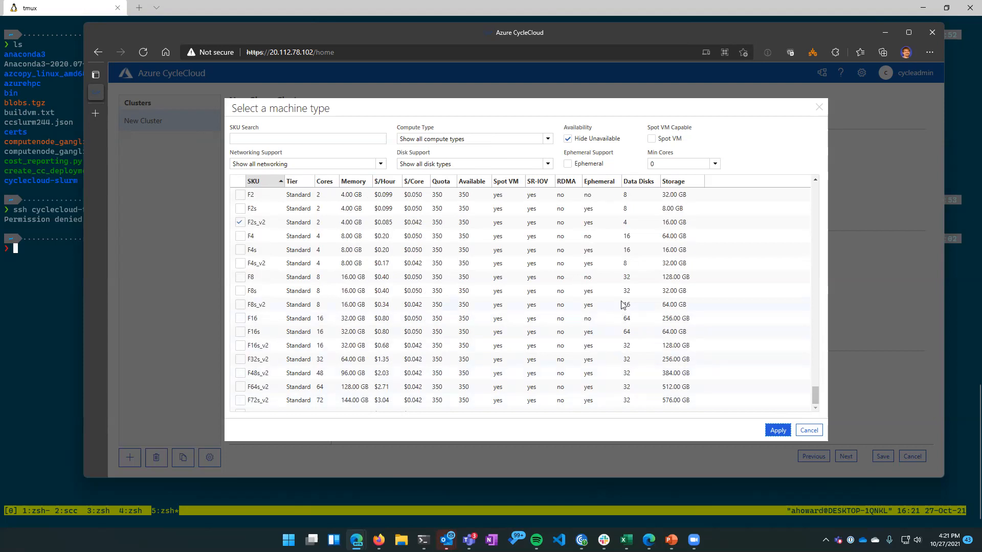
pyautogui.scroll(9, 646, 298)
pyautogui.moveTo(816, 366); pyautogui.dragTo(813, 193)
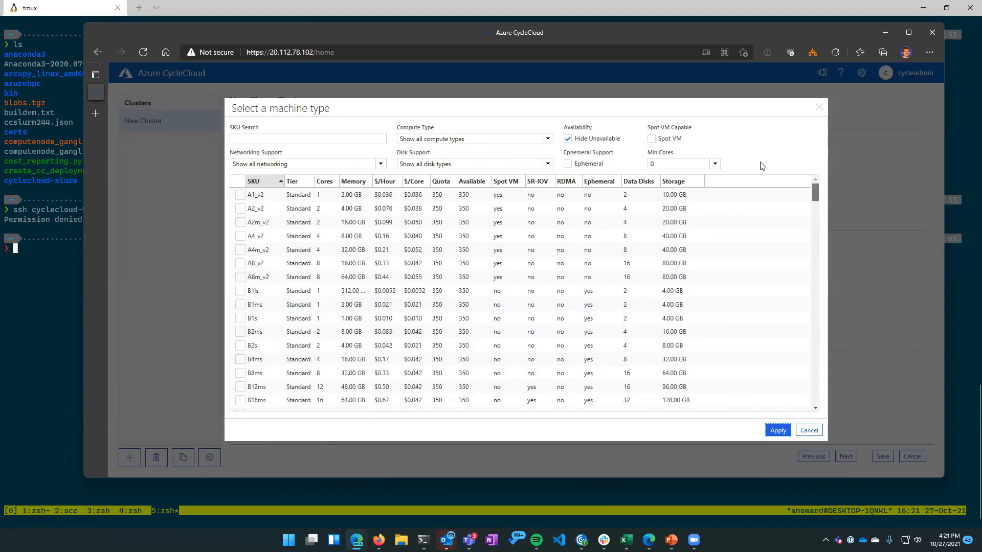
# Filter the machine types by High performance compute and by GPU to compare what is available
pyautogui.click(547, 139)
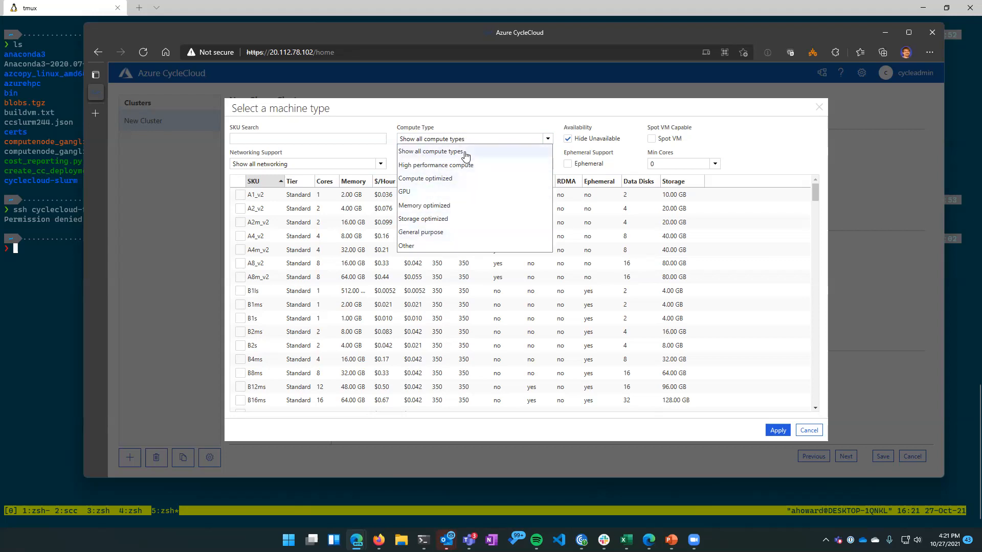
pyautogui.click(455, 164)
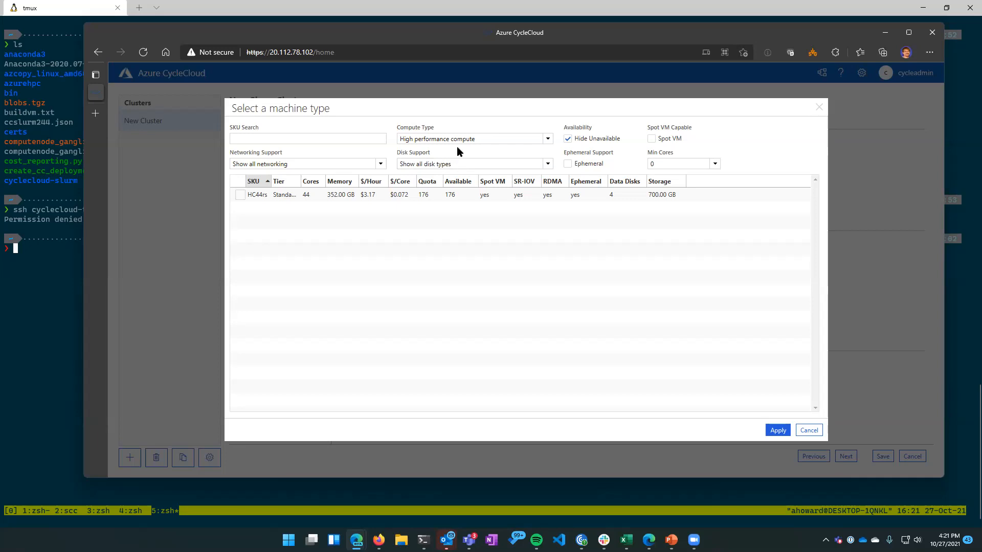
pyautogui.click(548, 138)
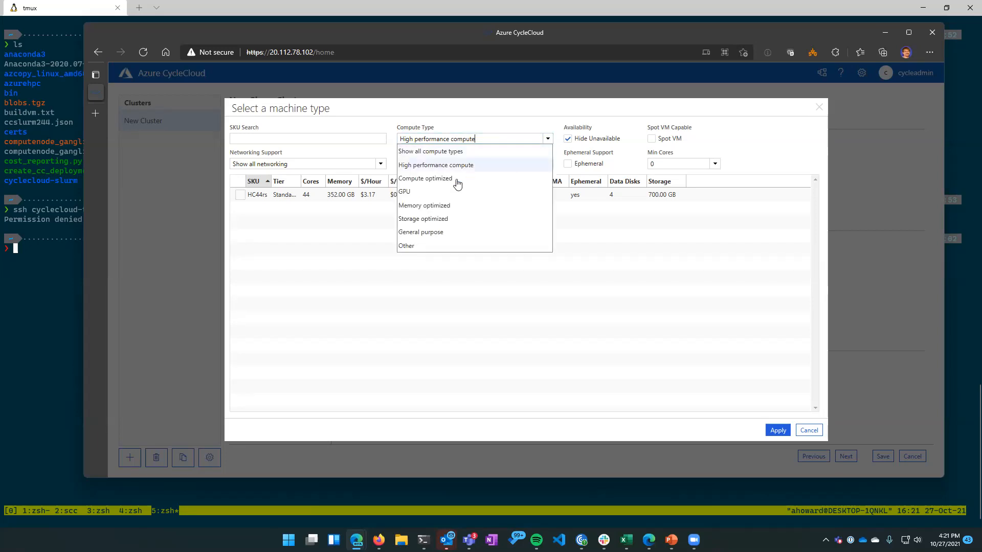
pyautogui.click(440, 193)
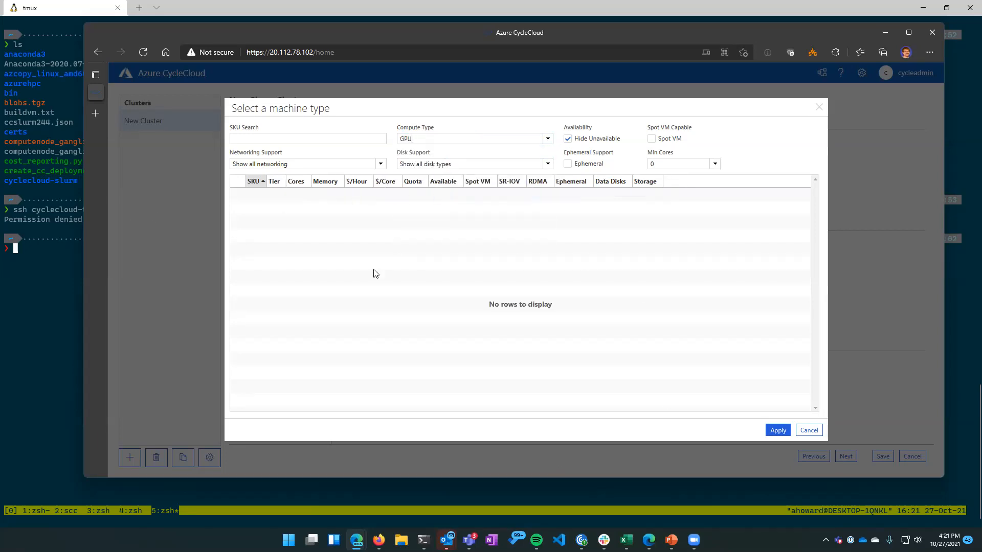
# Include unavailable machine types and compare the High performance compute and GPU listings
pyautogui.click(568, 138)
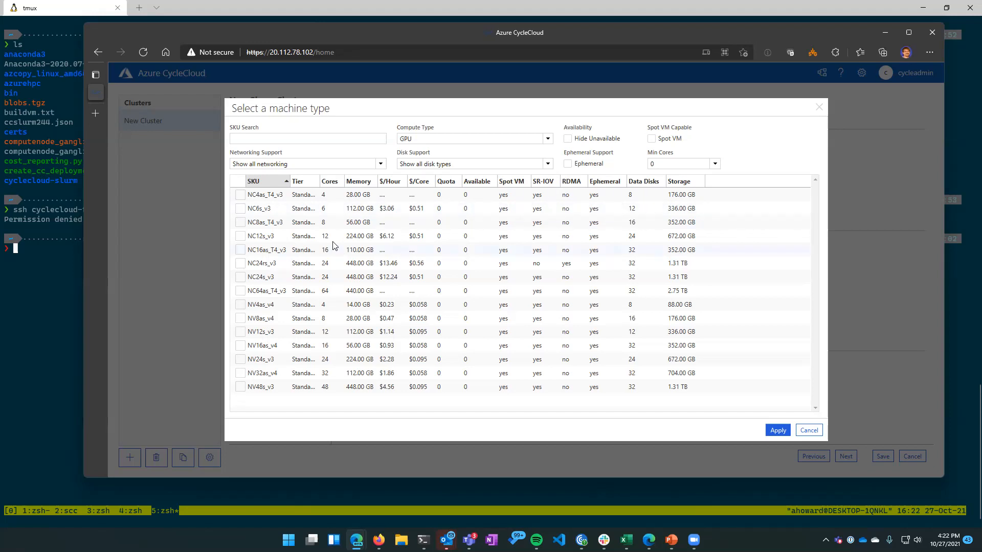
pyautogui.click(484, 137)
pyautogui.click(485, 160)
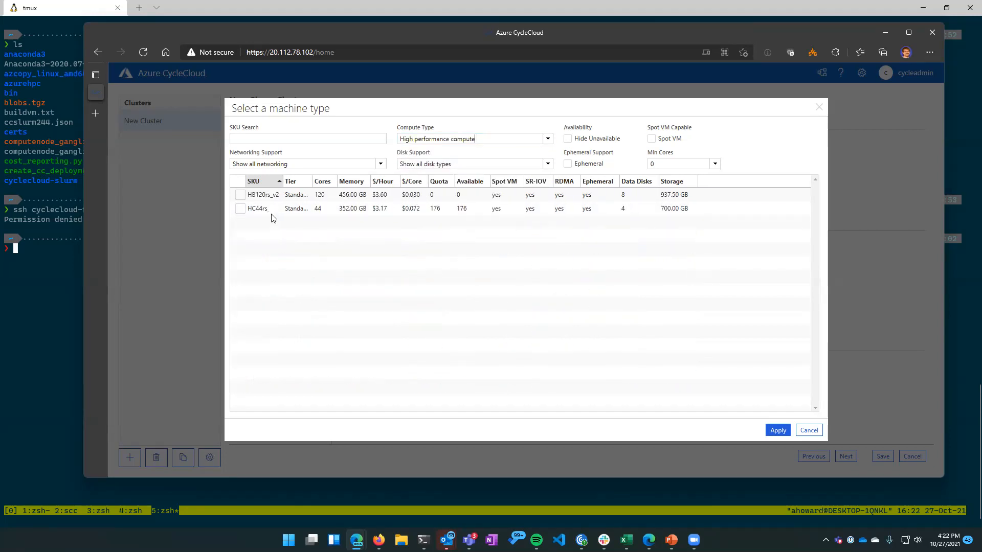
pyautogui.click(548, 140)
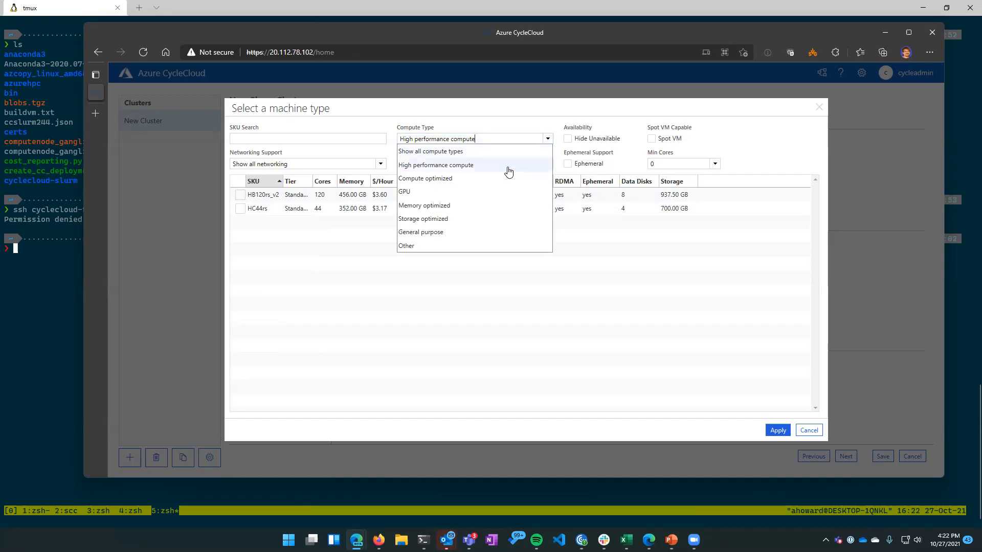
pyautogui.click(472, 192)
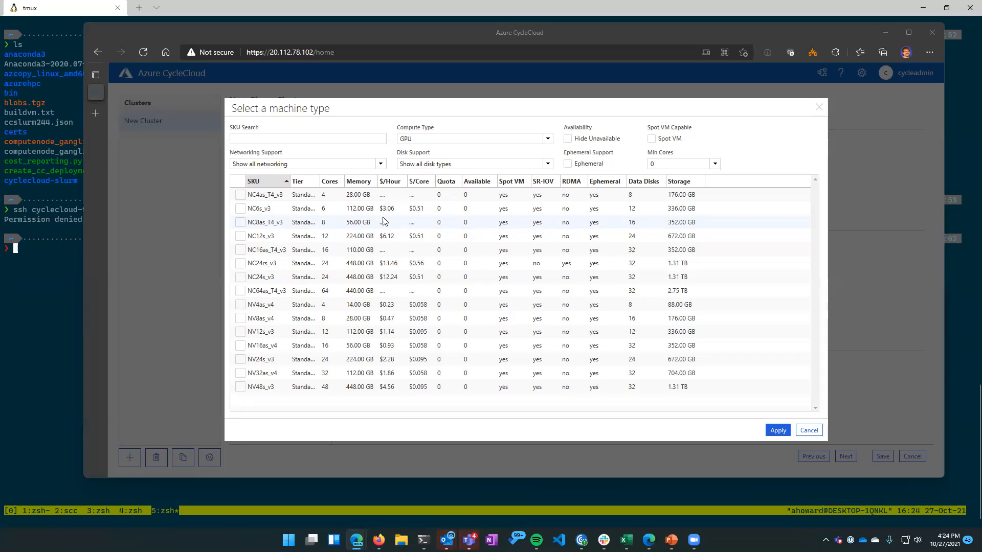
# Restore the filters to hide unavailable types and show all compute types, and apply F2s_v2 as the HPC VM Type
pyautogui.click(567, 139)
pyautogui.click(546, 140)
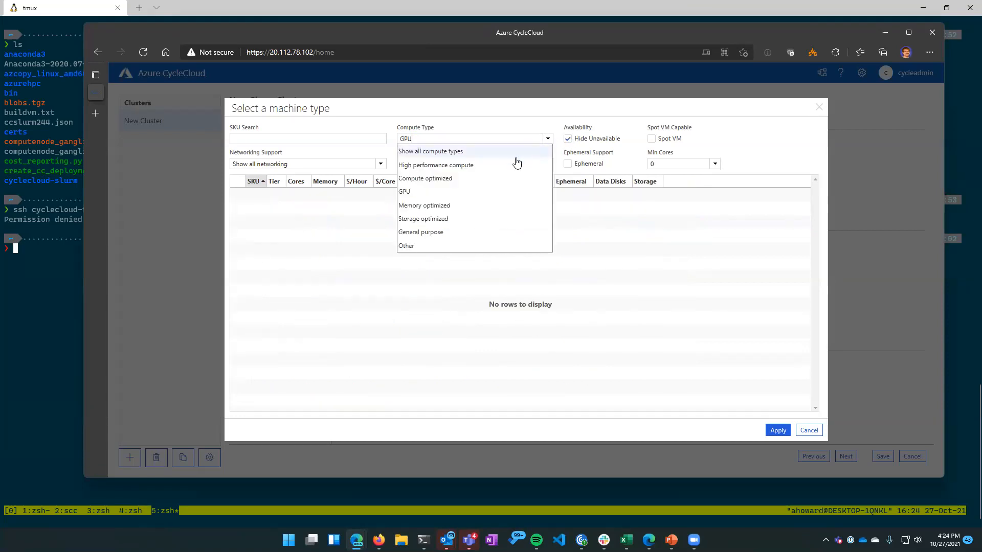
pyautogui.click(482, 151)
pyautogui.scroll(-15, 460, 205)
pyautogui.scroll(-15, 409, 231)
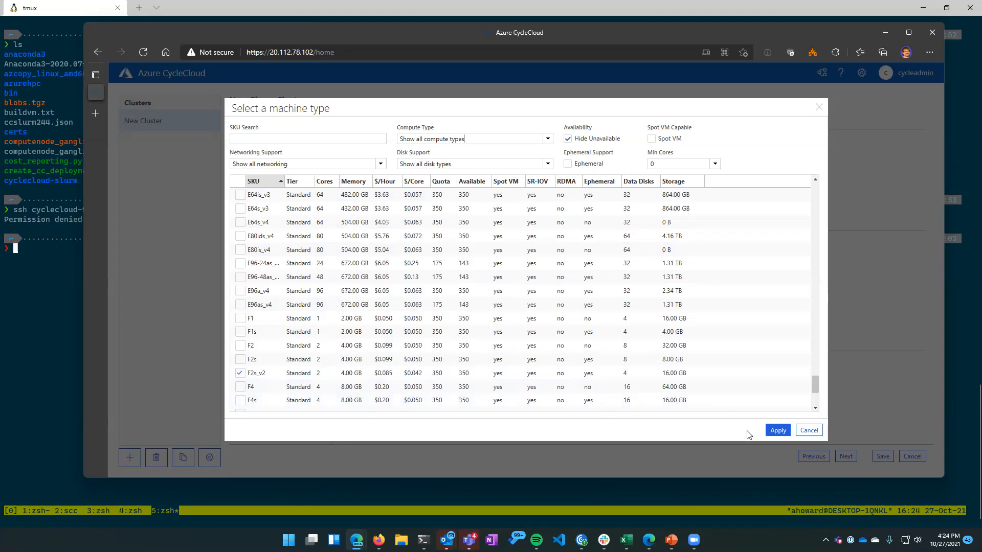
pyautogui.click(778, 430)
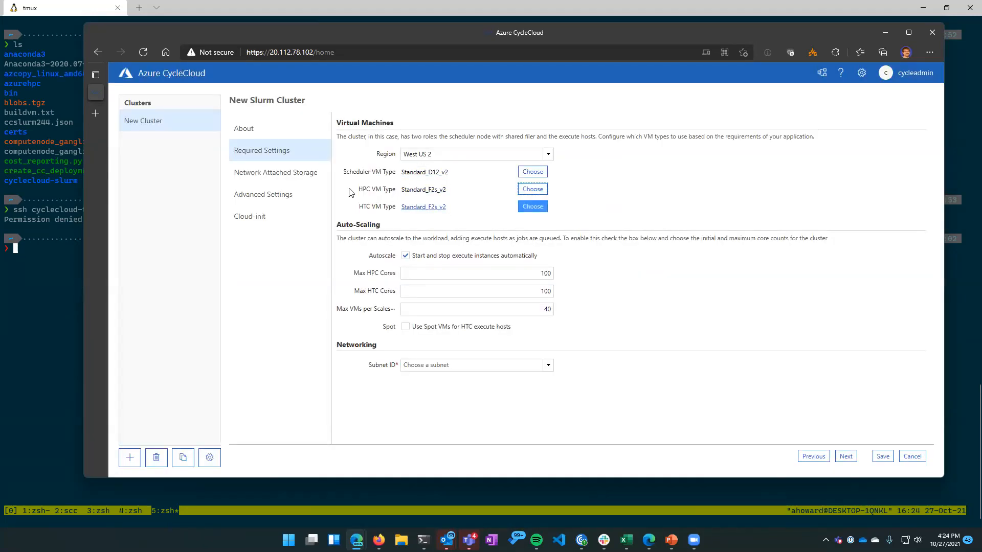
# Set the cluster's Max HPC Cores to 1,000 in the auto-scaling settings
pyautogui.click(479, 273)
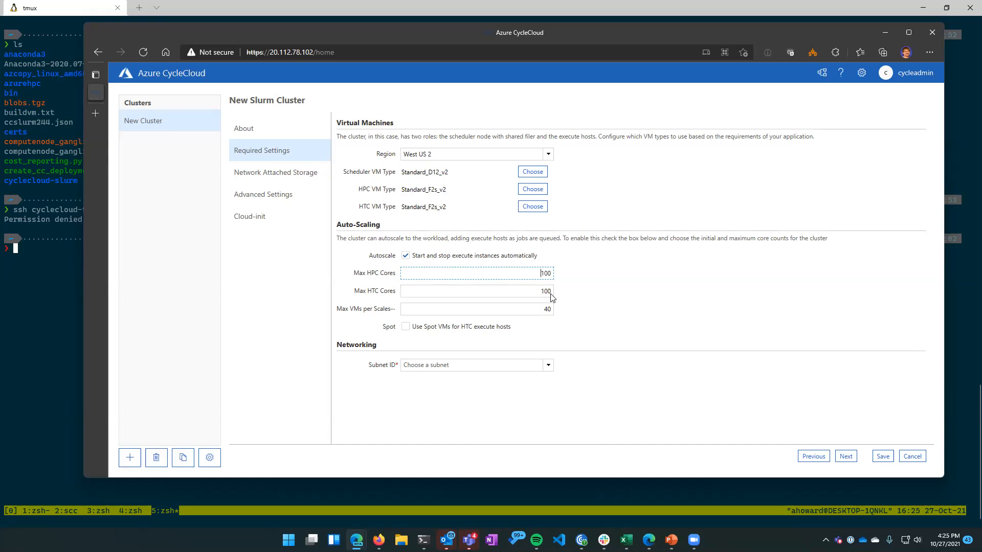
pyautogui.doubleClick(546, 274)
pyautogui.write('1000')
pyautogui.press('Tab')
pyautogui.press('Tab')
# Examine the maximum VMs per scale set and the Spot VM option in the auto-scaling settings
pyautogui.tripleClick(368, 308)
pyautogui.click(521, 310)
pyautogui.doubleClick(387, 328)
pyautogui.click(385, 329)
pyautogui.click(405, 327)
pyautogui.click(406, 327)
pyautogui.moveTo(374, 309)
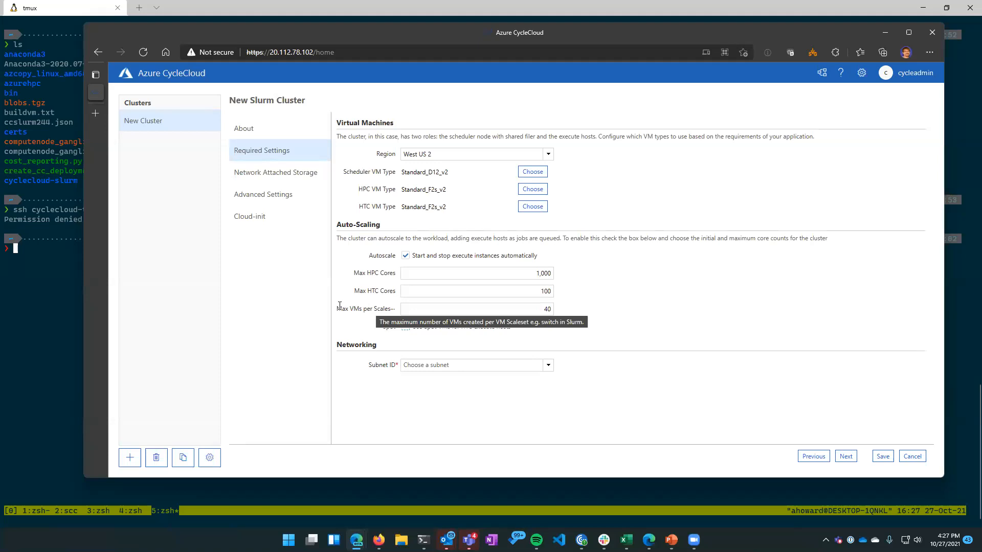
pyautogui.moveTo(337, 306); pyautogui.dragTo(402, 309)
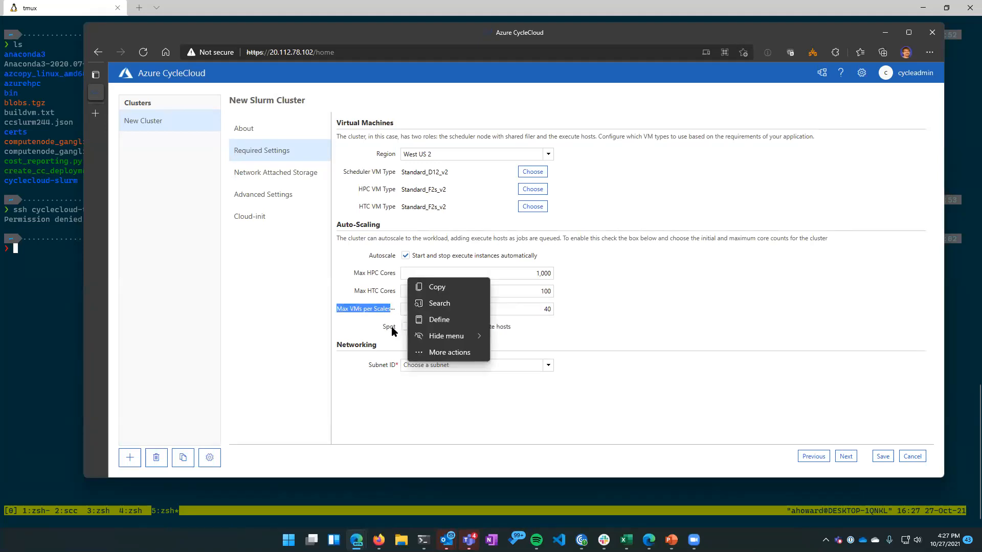
pyautogui.click(390, 327)
pyautogui.doubleClick(390, 327)
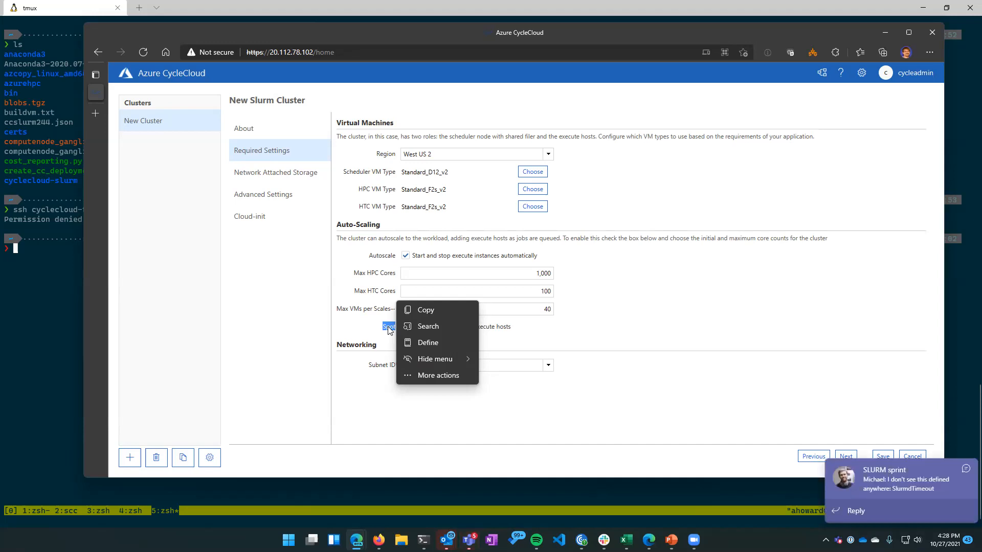
pyautogui.click(653, 347)
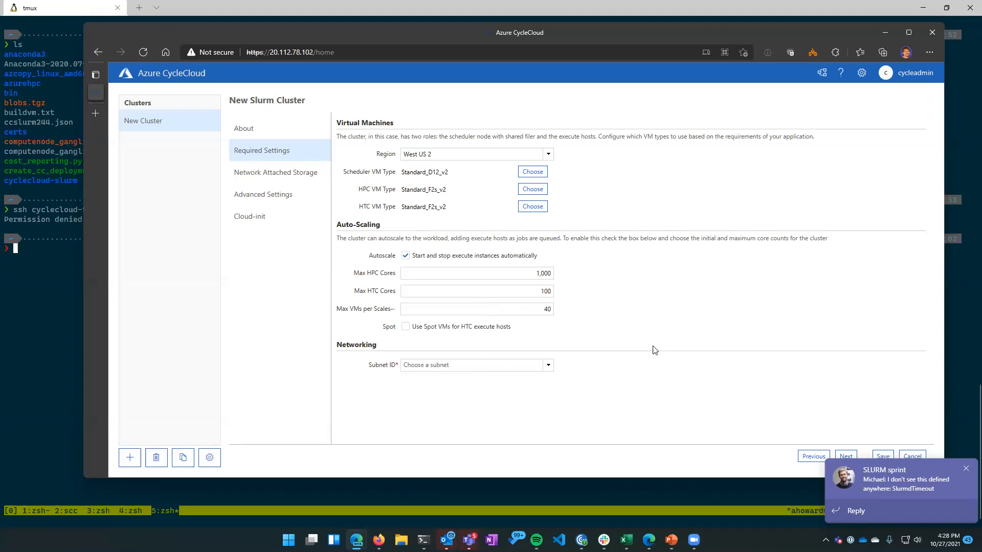
# Choose scc-rg0: DefaultNetwork_westus2-default [10.0.0.0/20] as the cluster's subnet, dismissing the chat notification
pyautogui.click(547, 365)
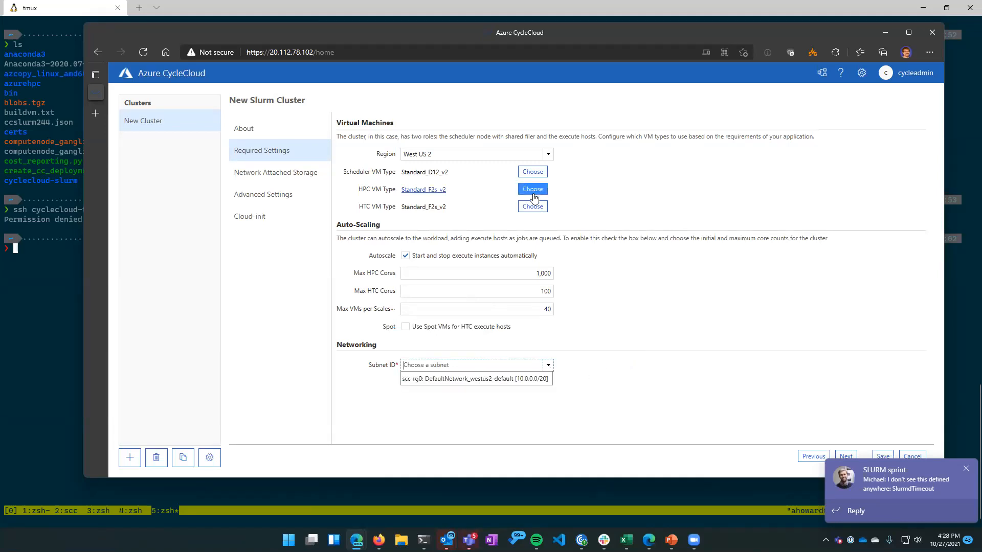
pyautogui.click(964, 469)
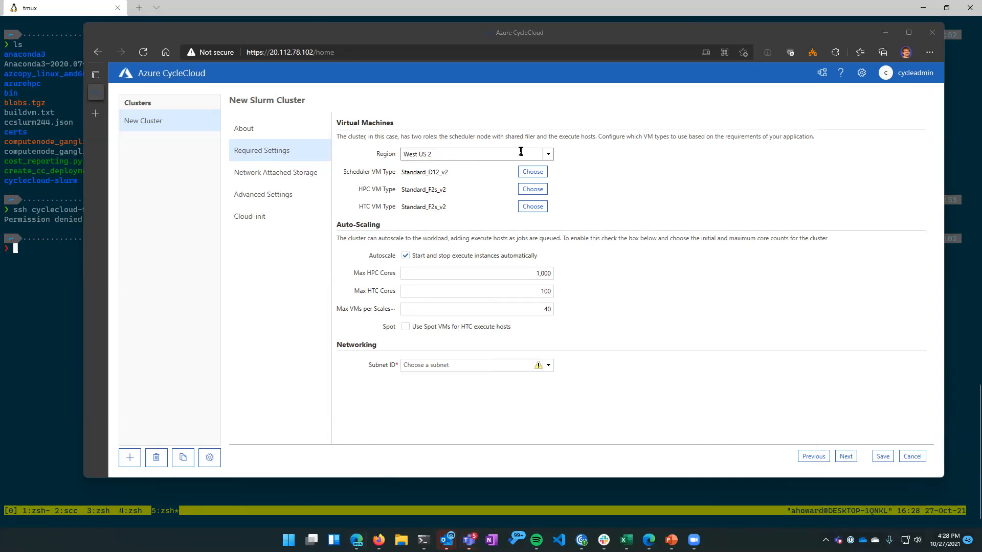
pyautogui.click(547, 155)
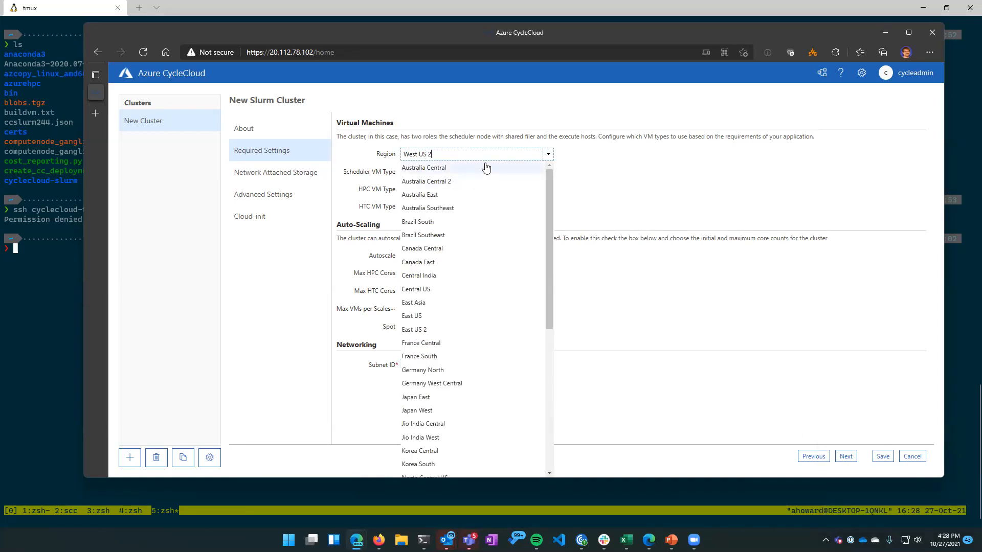
pyautogui.click(547, 153)
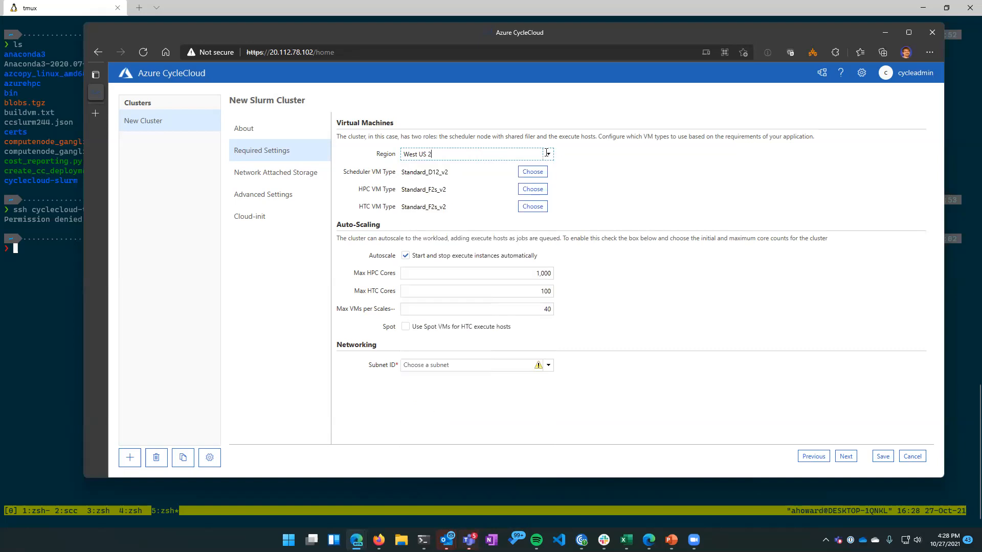
pyautogui.click(538, 365)
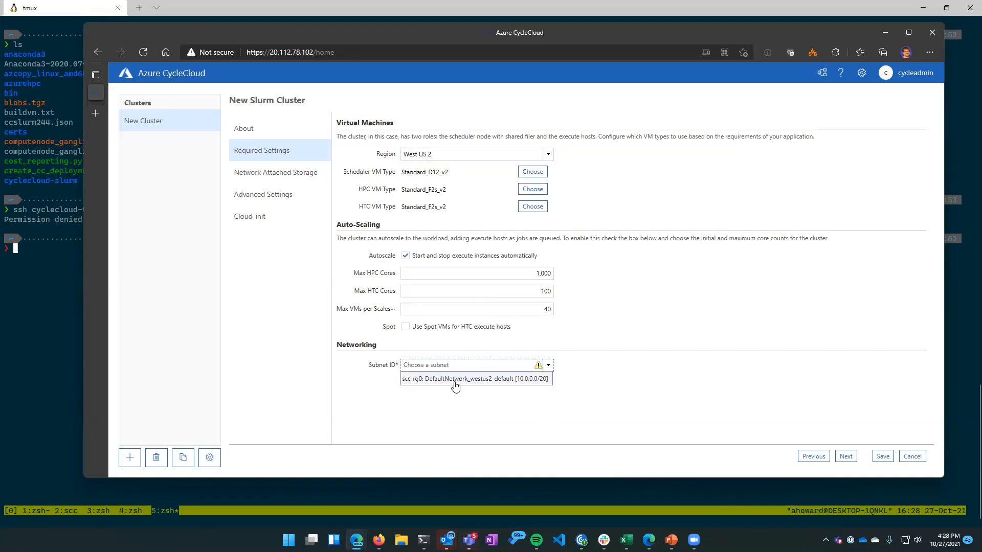
pyautogui.click(422, 379)
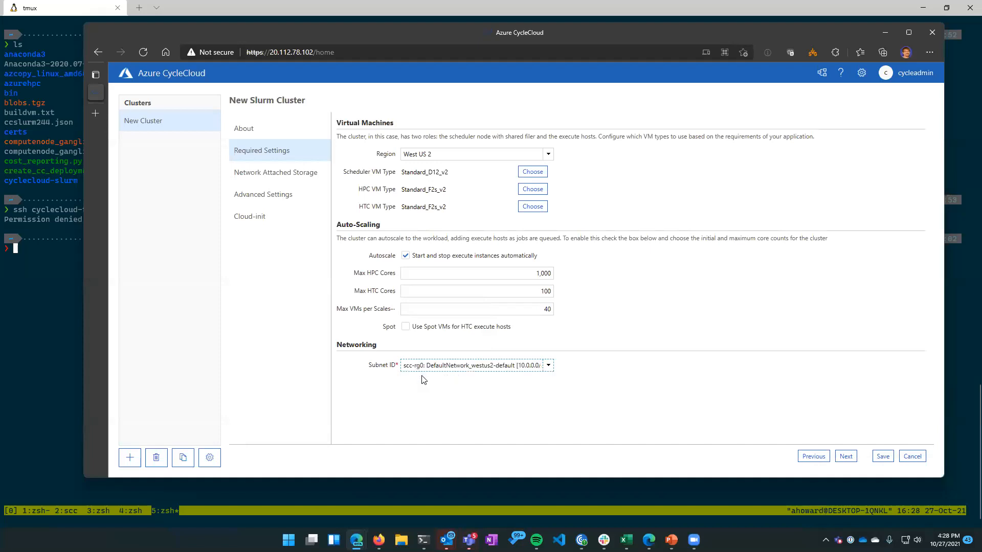
# Reselect scc-rg0: DefaultNetwork_westus2-default as the cluster's subnet and dismiss the chat notification
pyautogui.click(550, 369)
pyautogui.click(460, 379)
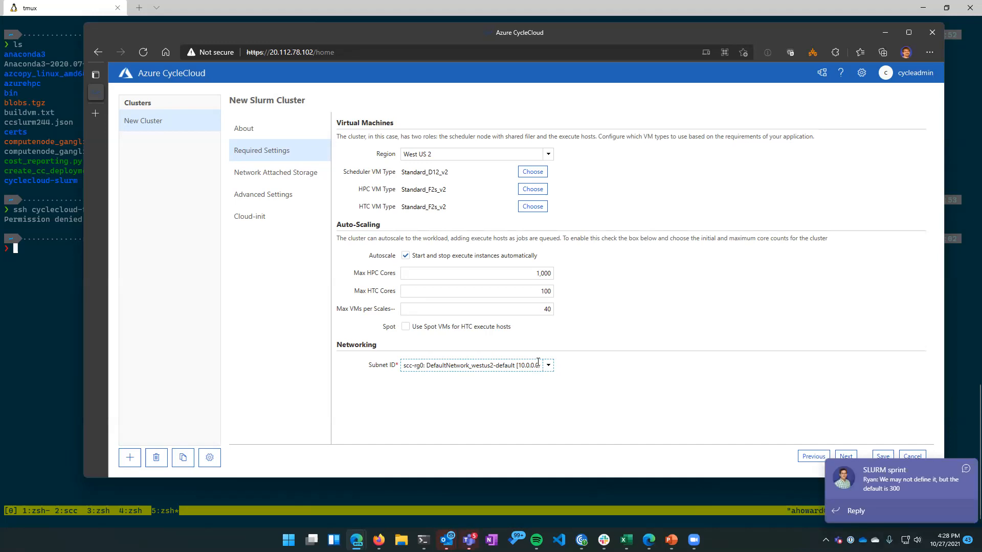
pyautogui.click(961, 467)
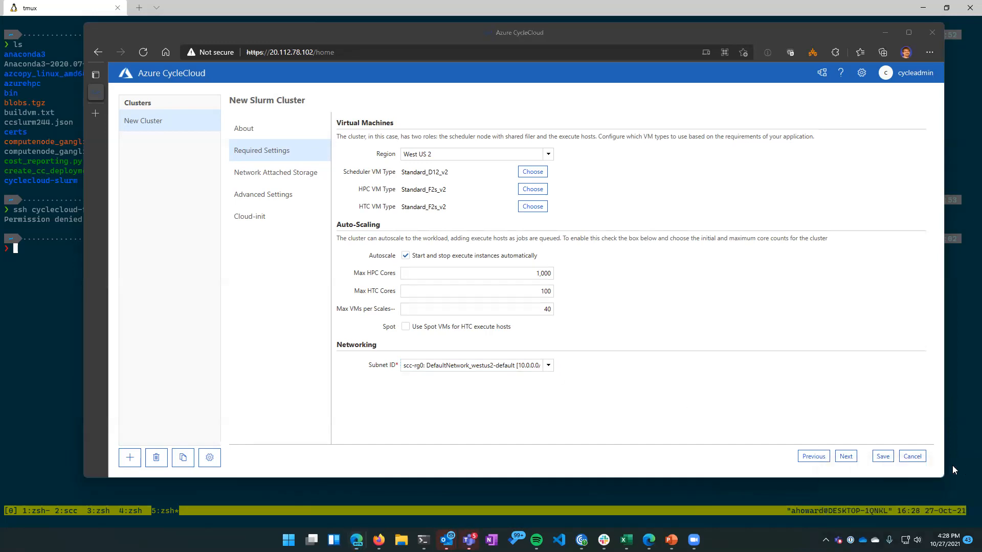
# In the network attached storage settings, append a zero to the builtin default NFS share's size in GB
pyautogui.click(844, 457)
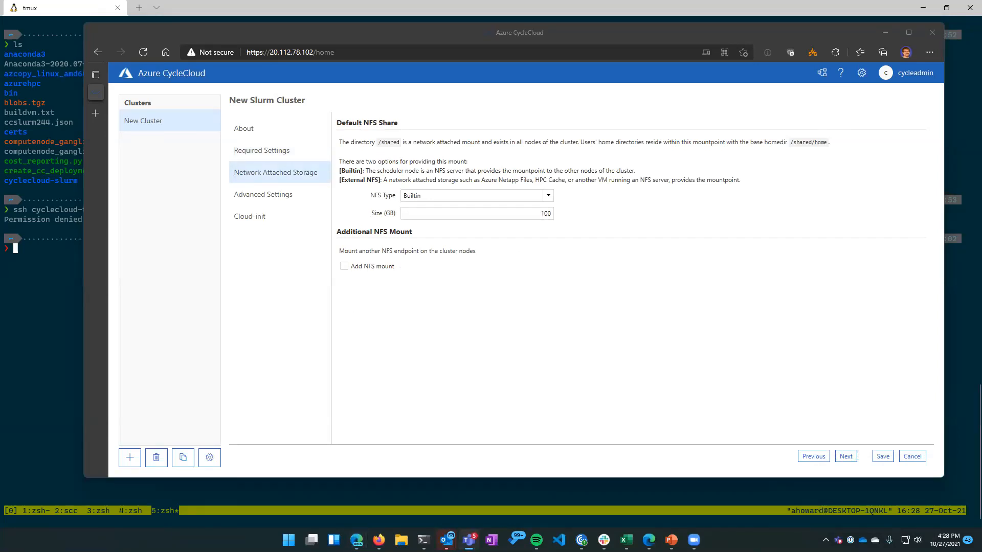
pyautogui.click(471, 376)
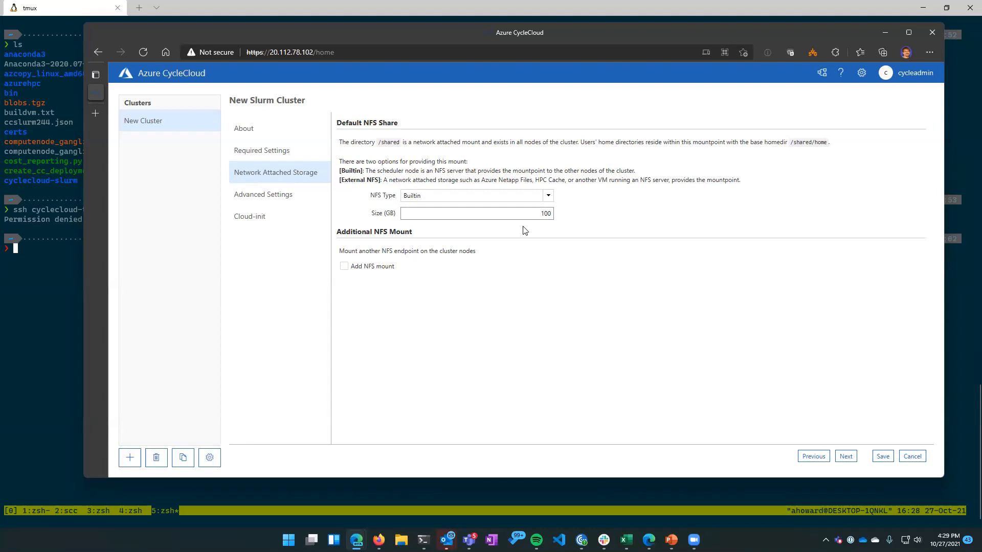
pyautogui.click(552, 212)
pyautogui.write('0')
# Review the advanced settings and set the Scheduler OS to CentOS 7
pyautogui.click(267, 200)
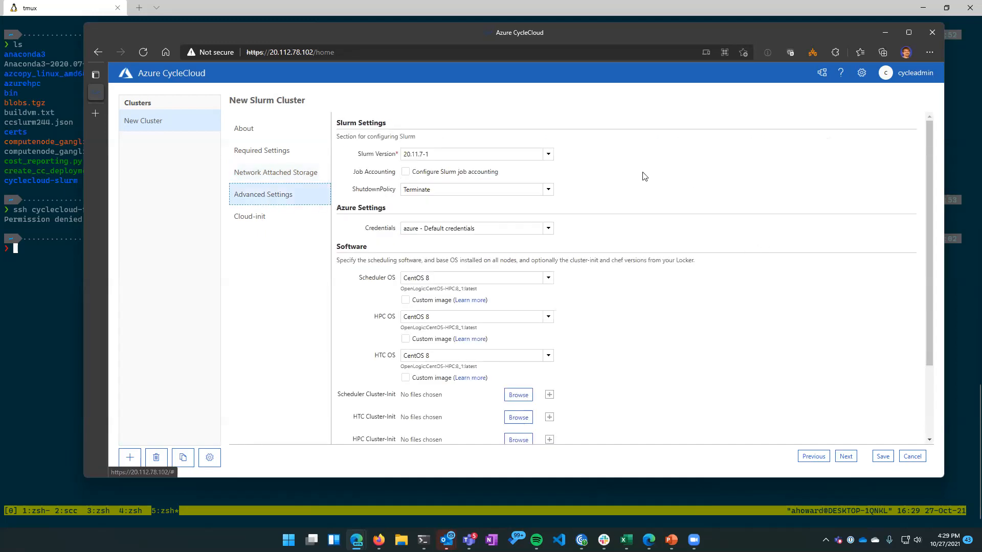
pyautogui.scroll(-1, 448, 326)
pyautogui.scroll(-1, 446, 327)
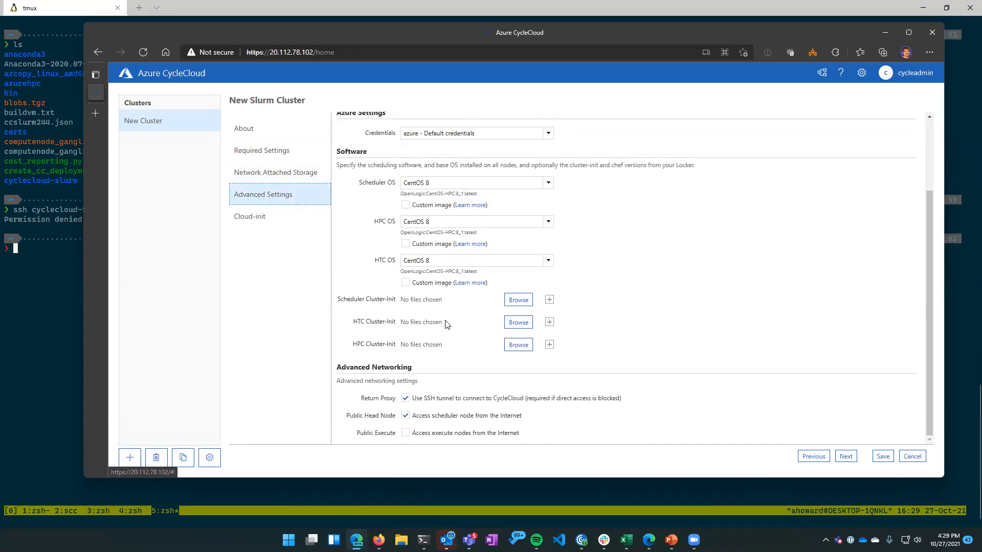
pyautogui.scroll(2, 446, 322)
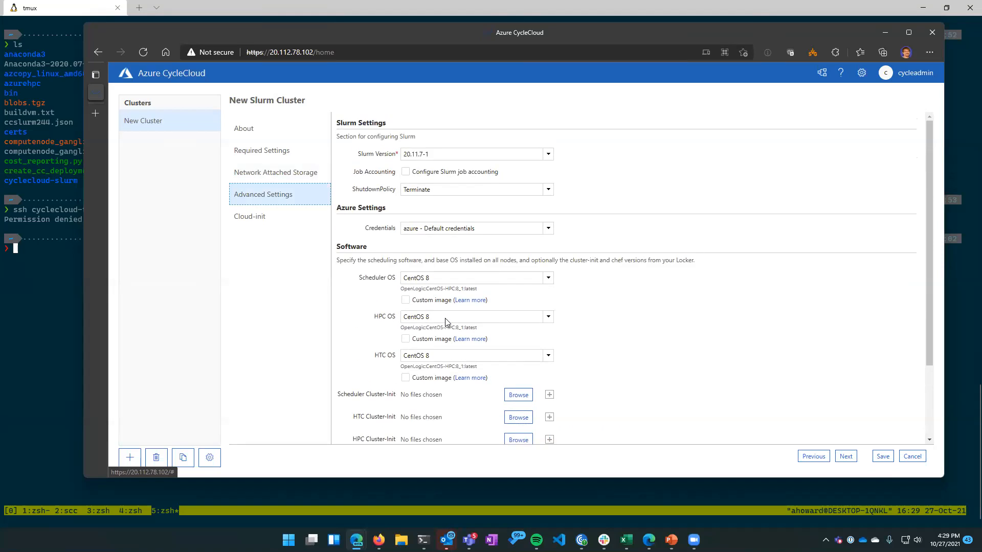
pyautogui.click(548, 281)
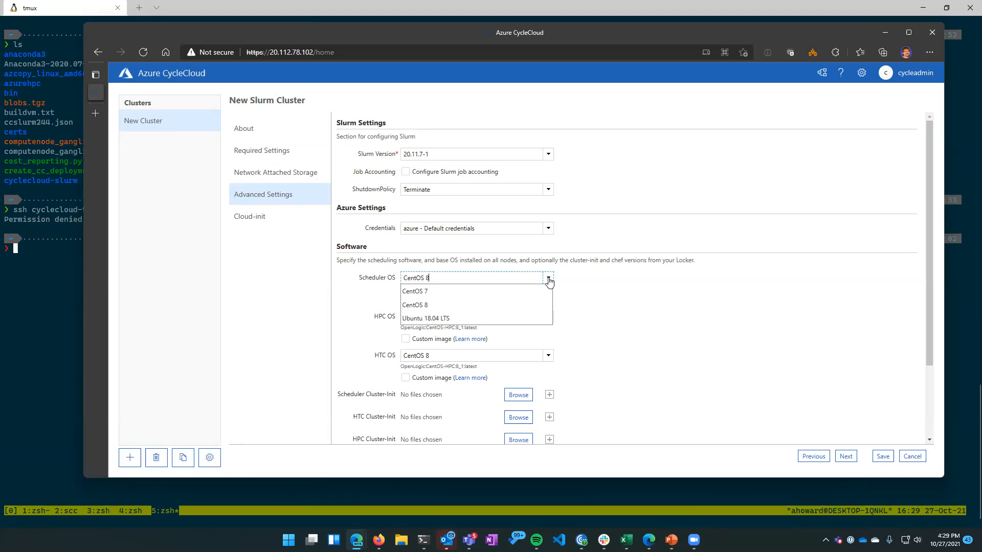
pyautogui.click(481, 291)
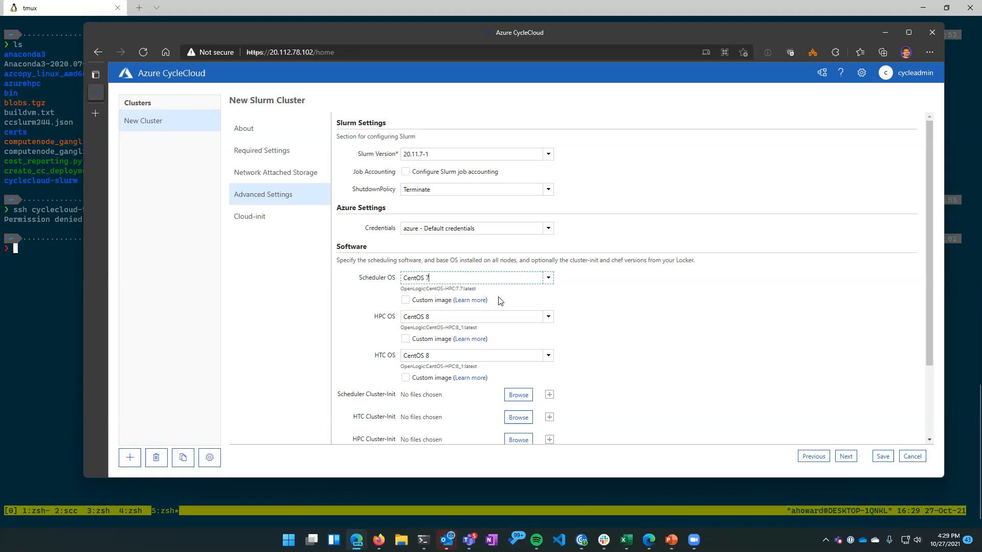
# Set both the HPC OS and the HTC OS to CentOS 7
pyautogui.click(534, 318)
pyautogui.click(549, 319)
pyautogui.click(521, 330)
pyautogui.click(537, 358)
pyautogui.click(519, 359)
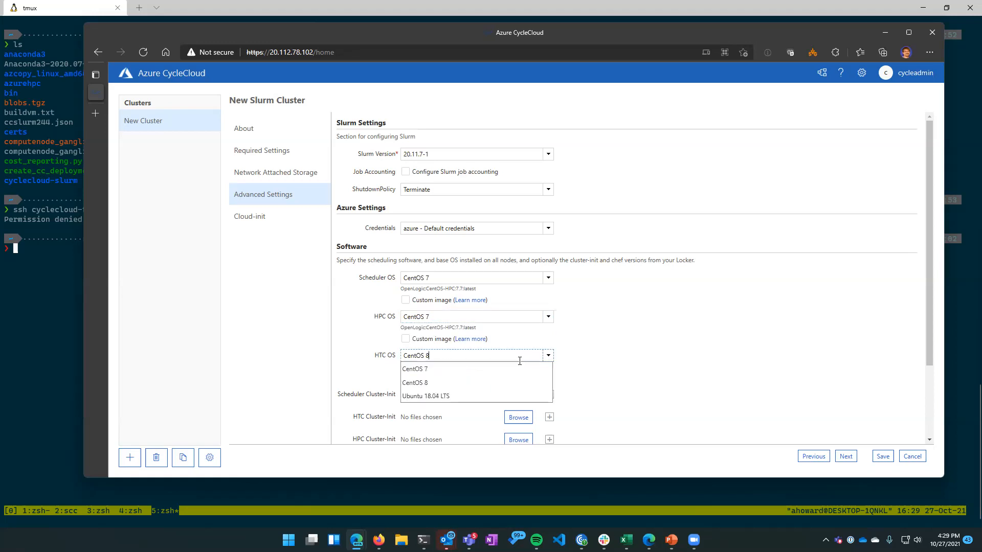
pyautogui.click(491, 371)
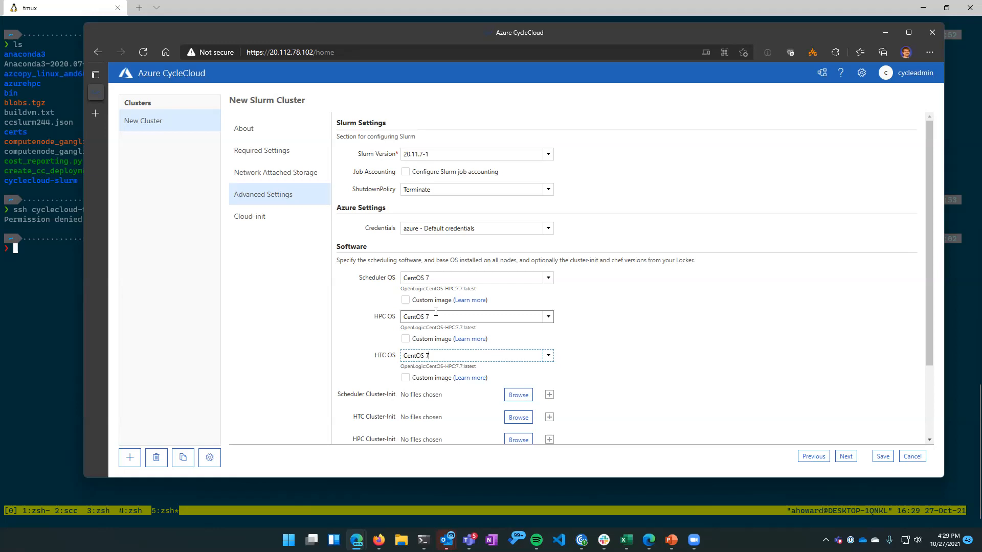
# Disable the SSH tunnel Return Proxy and enable Internet access to execute nodes under Advanced Networking, and save the new cluster
pyautogui.scroll(-2, 436, 312)
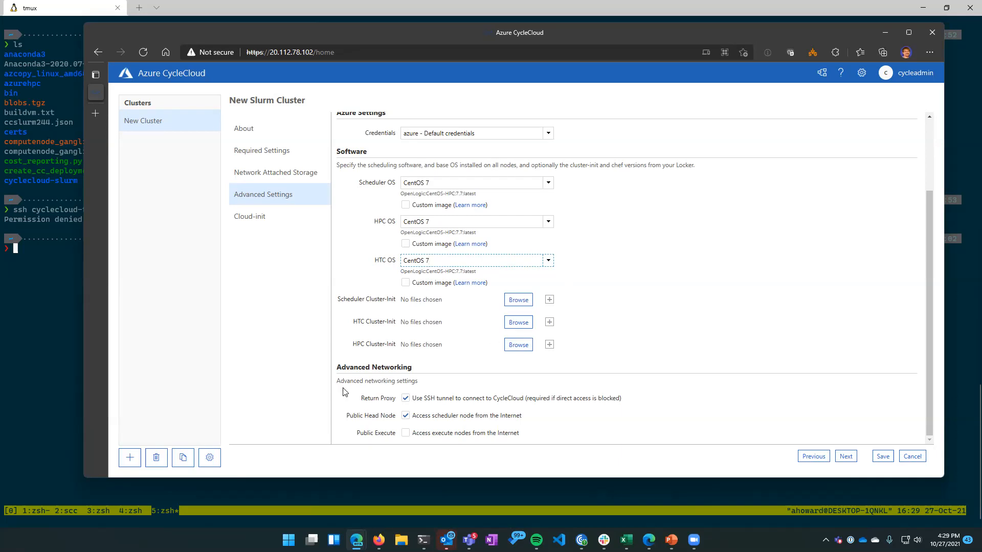
pyautogui.click(407, 399)
pyautogui.click(407, 435)
pyautogui.click(251, 223)
pyautogui.click(883, 456)
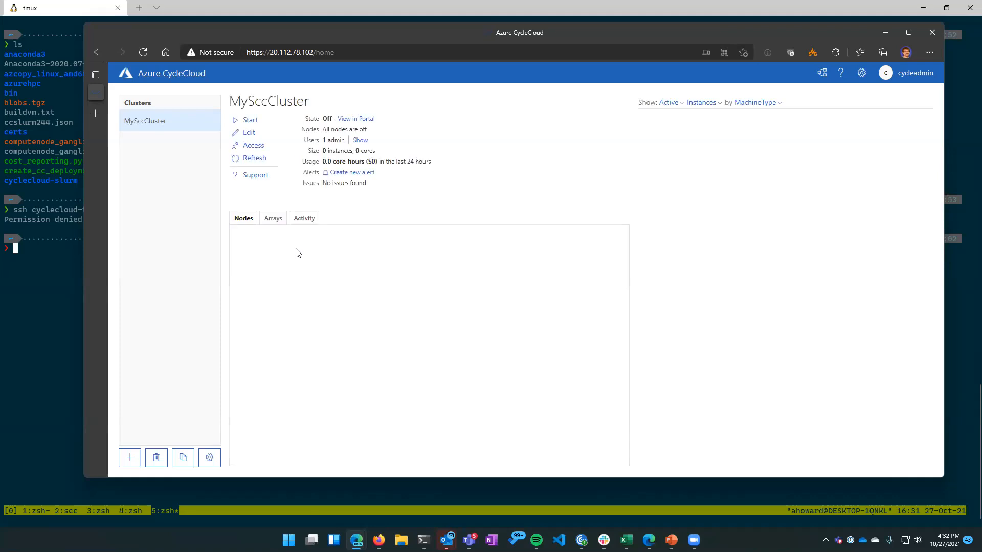
# Edit MySccCluster and write a scheduler cloud-init script containing #!/bin/bash and yum install -y mypackages
pyautogui.click(257, 132)
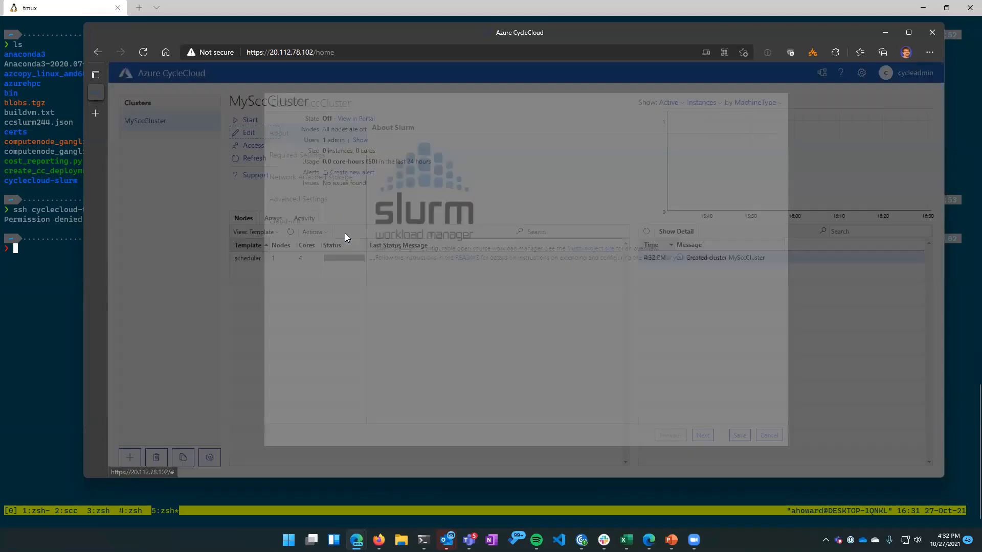
pyautogui.click(307, 233)
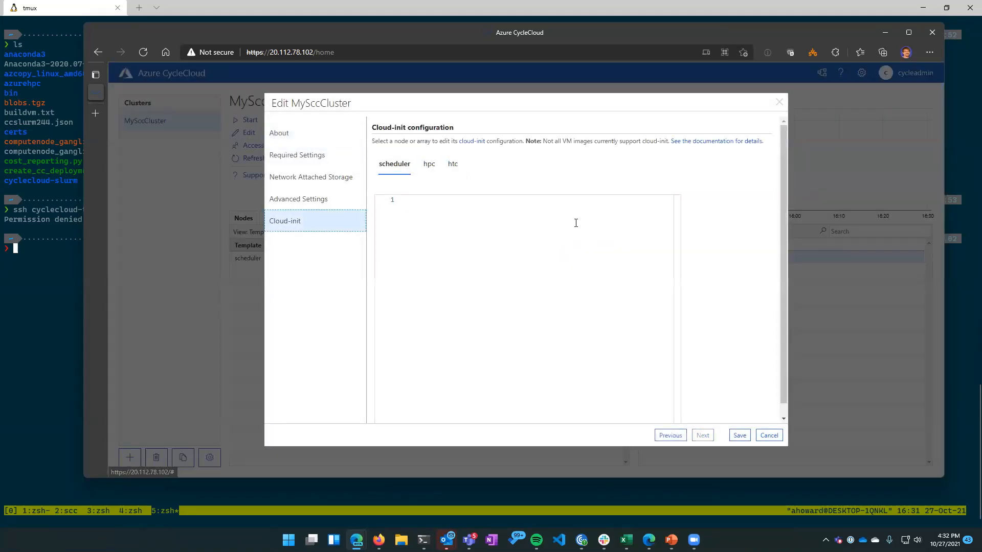
pyautogui.click(456, 217)
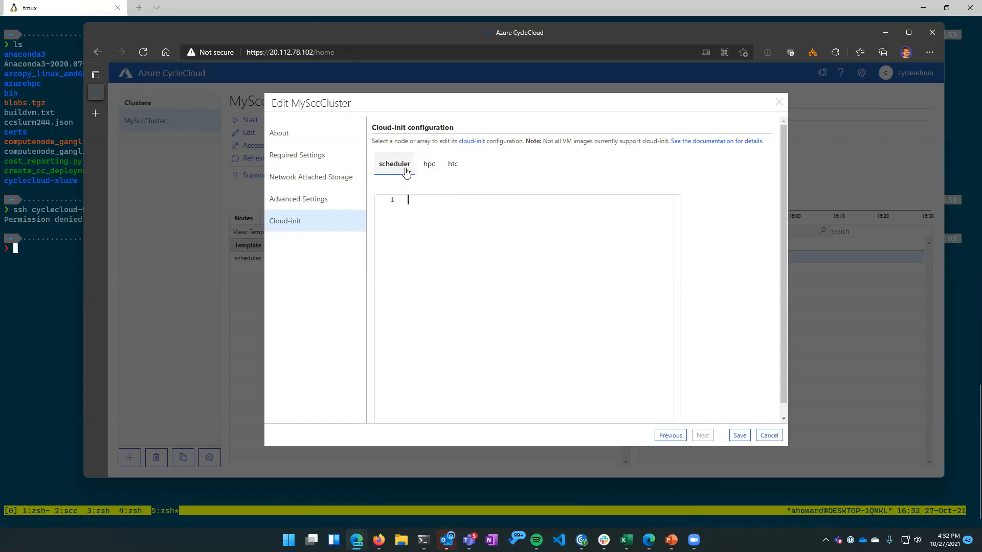
pyautogui.click(429, 169)
pyautogui.click(388, 172)
pyautogui.write('#!/bin/bash')
pyautogui.press('Return')
pyautogui.press('Return')
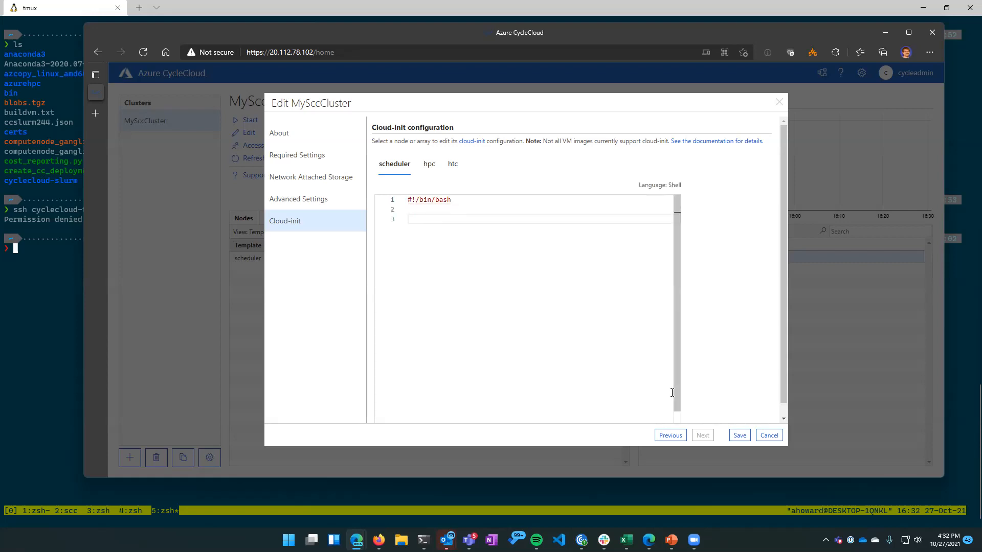
pyautogui.write('yum install -y mypackages')
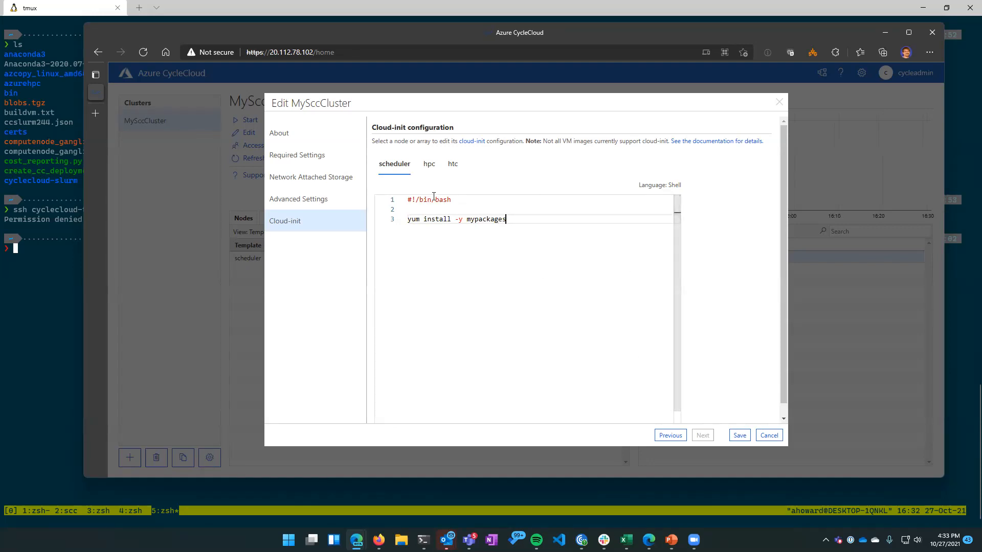
# Examine the Cluster-Init options for scheduler, HTC and HPC nodes alongside the scheduler's cloud-init script, and discard the cluster edits
pyautogui.click(314, 204)
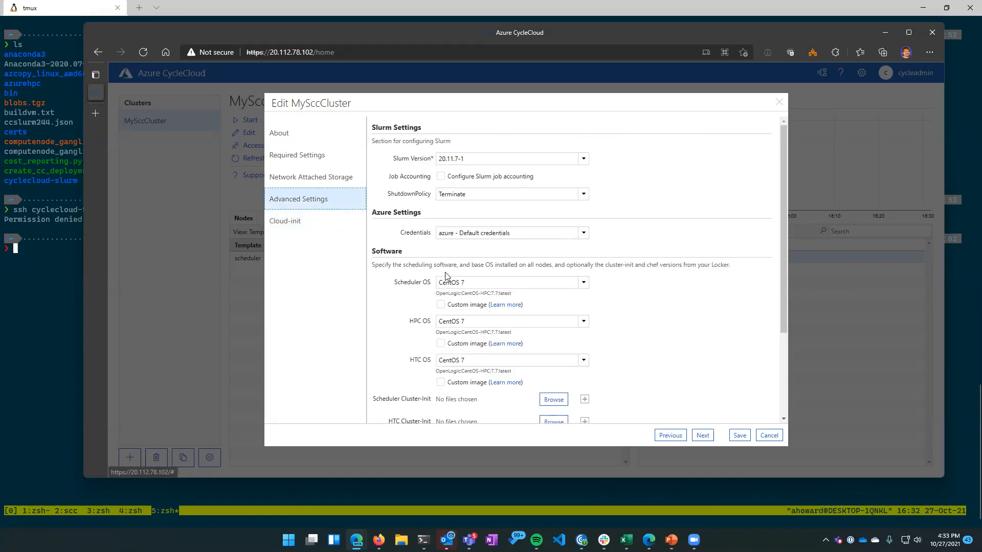
pyautogui.scroll(-3, 491, 373)
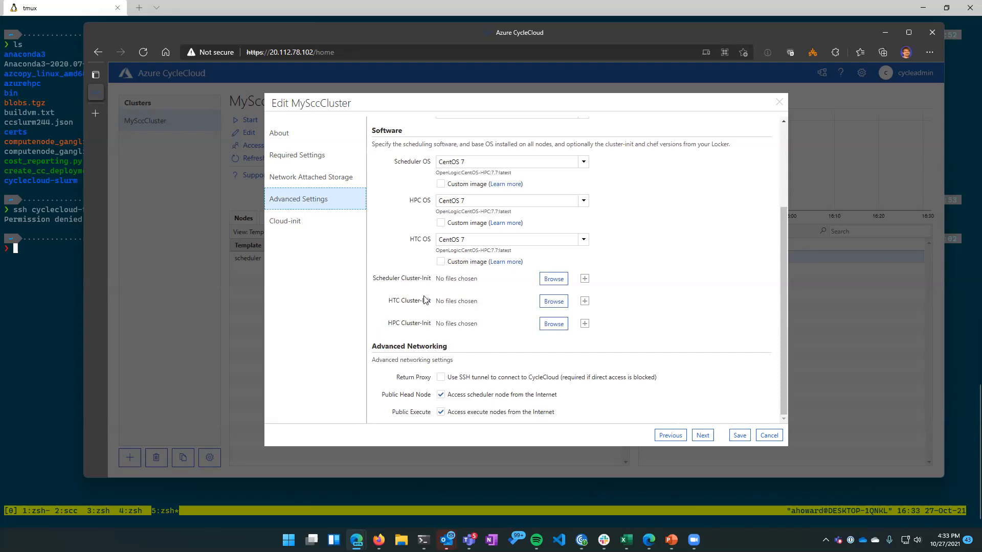
pyautogui.moveTo(402, 279); pyautogui.dragTo(439, 282)
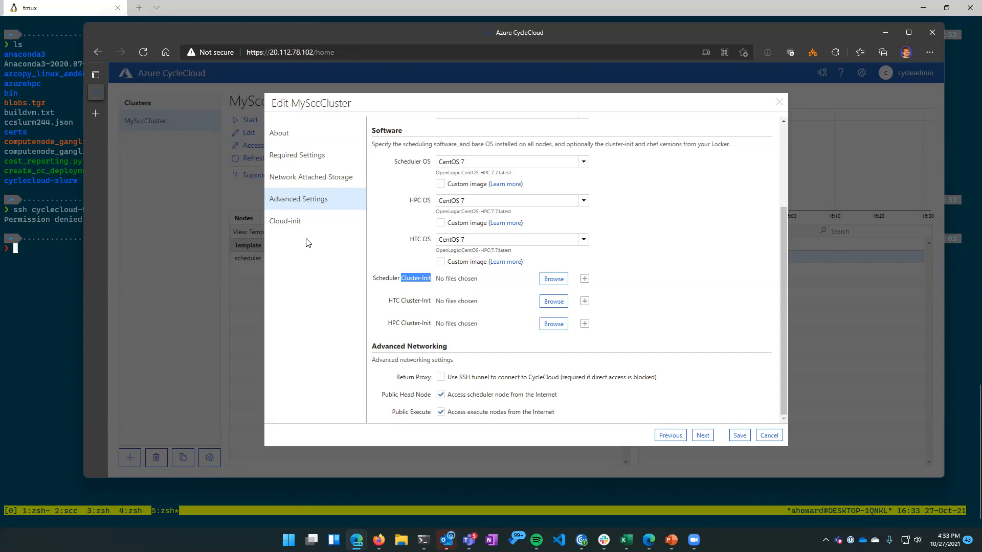
pyautogui.click(315, 228)
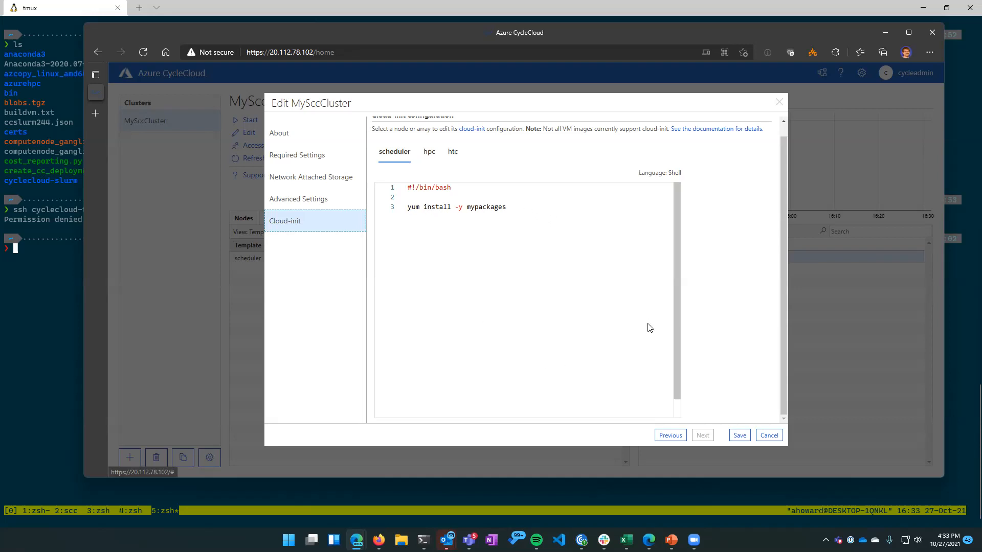
pyautogui.scroll(1, 710, 352)
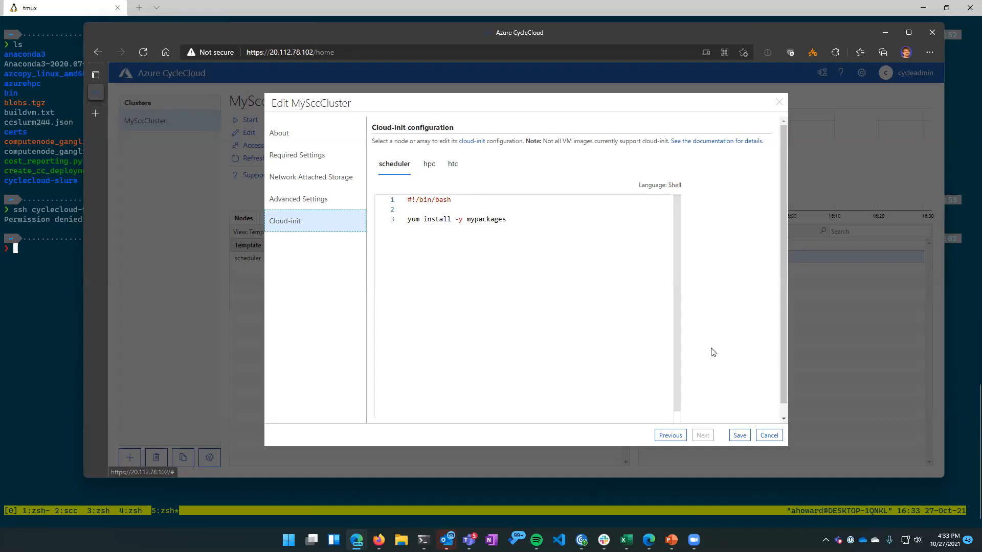
pyautogui.click(318, 199)
pyautogui.scroll(-5, 491, 312)
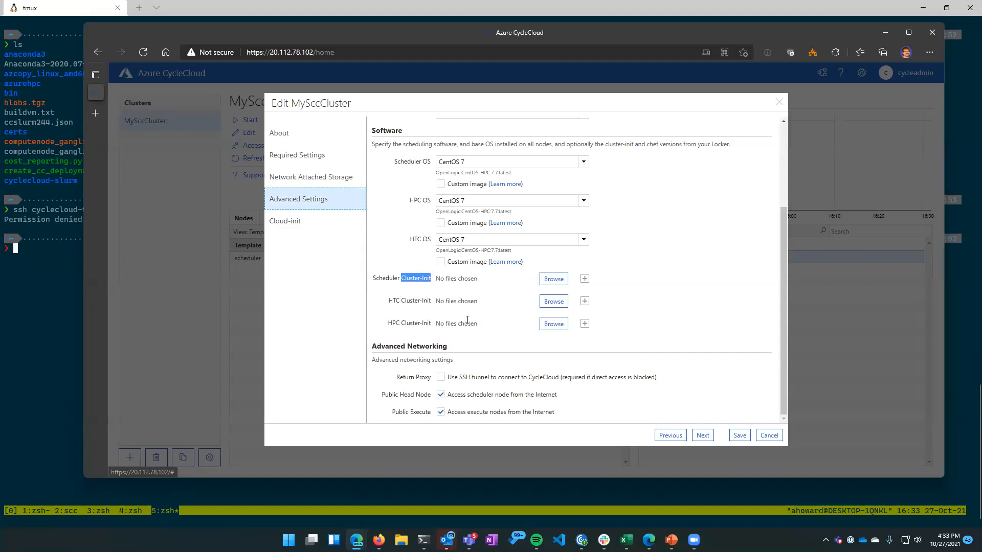
pyautogui.click(335, 231)
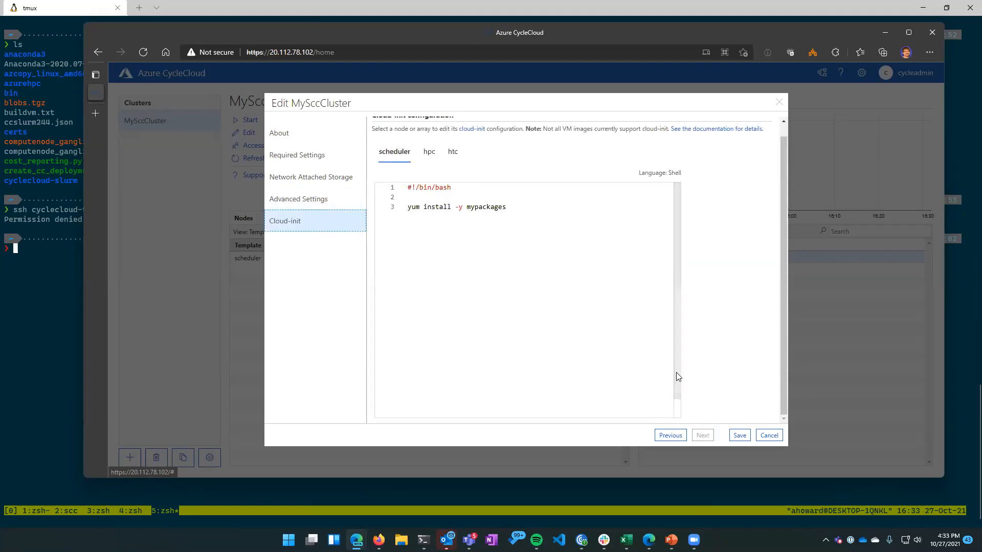
pyautogui.click(438, 186)
pyautogui.hotkey('ctrl', 'a')
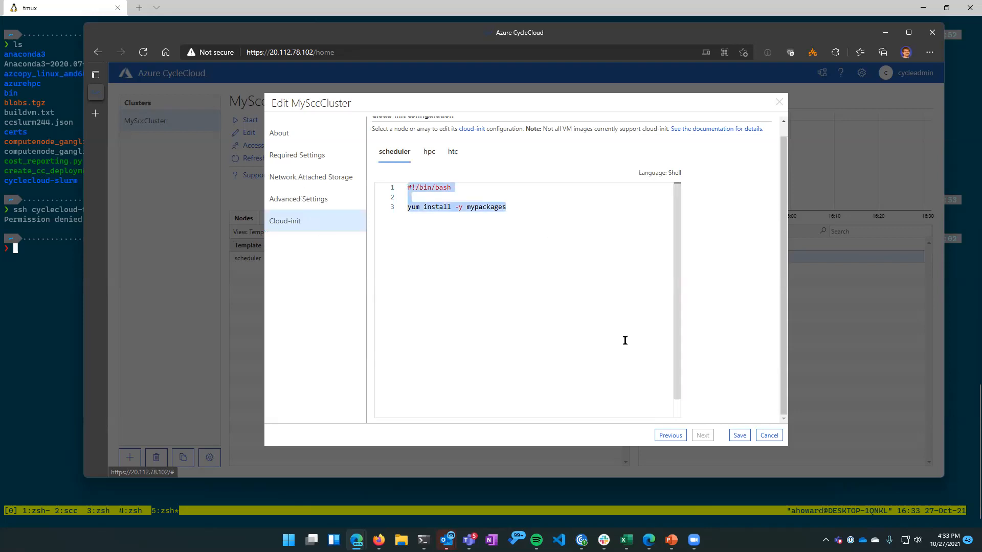
pyautogui.click(768, 435)
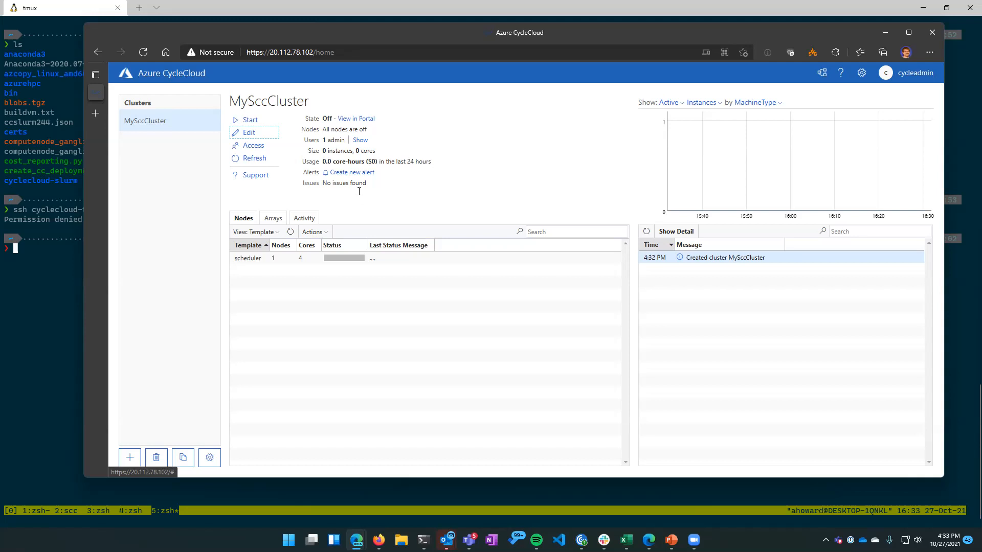
# Start MySccCluster and confirm the start
pyautogui.click(247, 121)
pyautogui.click(569, 290)
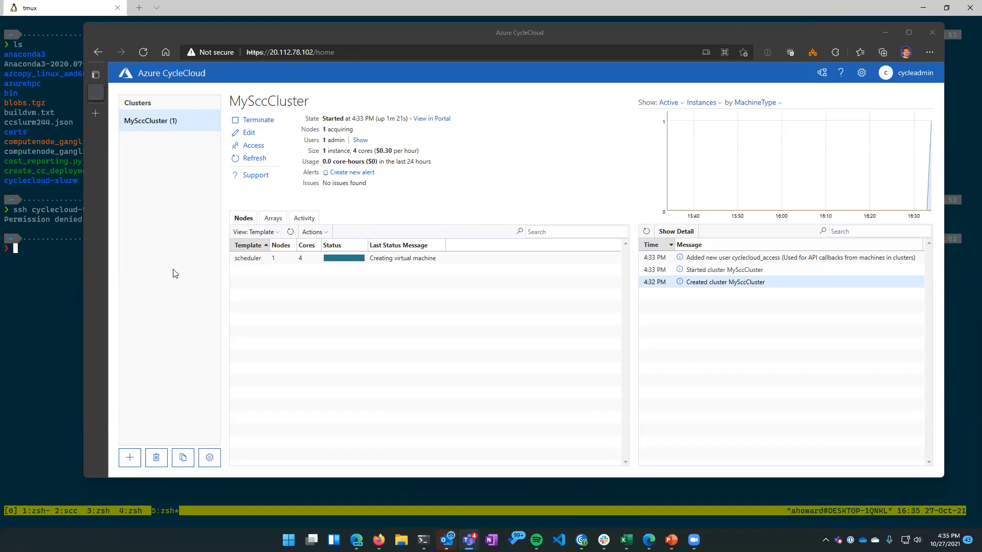
# Open the bookmarked CC8 CycleCloud server in a new tab and log in by unlocking 1Password with the master password
pyautogui.click(94, 112)
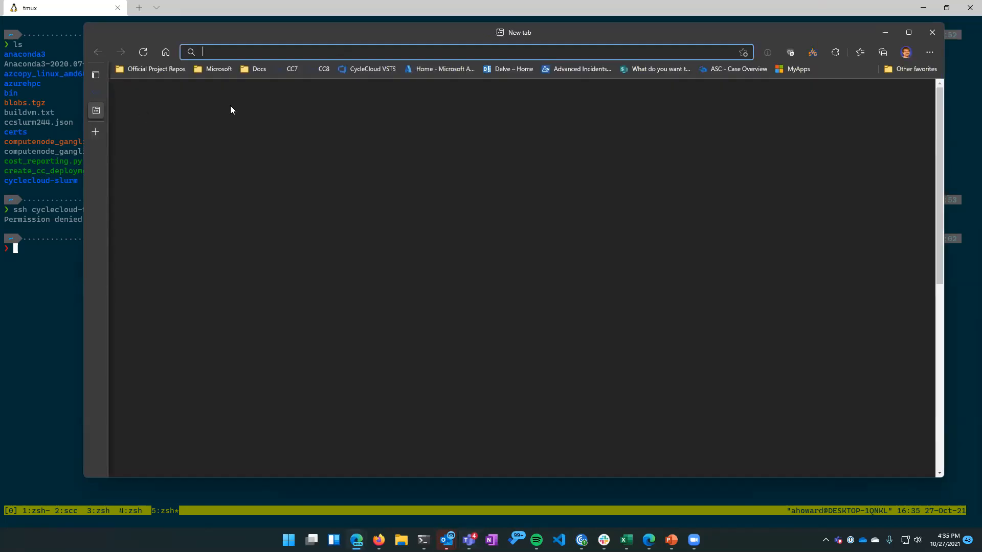
pyautogui.click(323, 74)
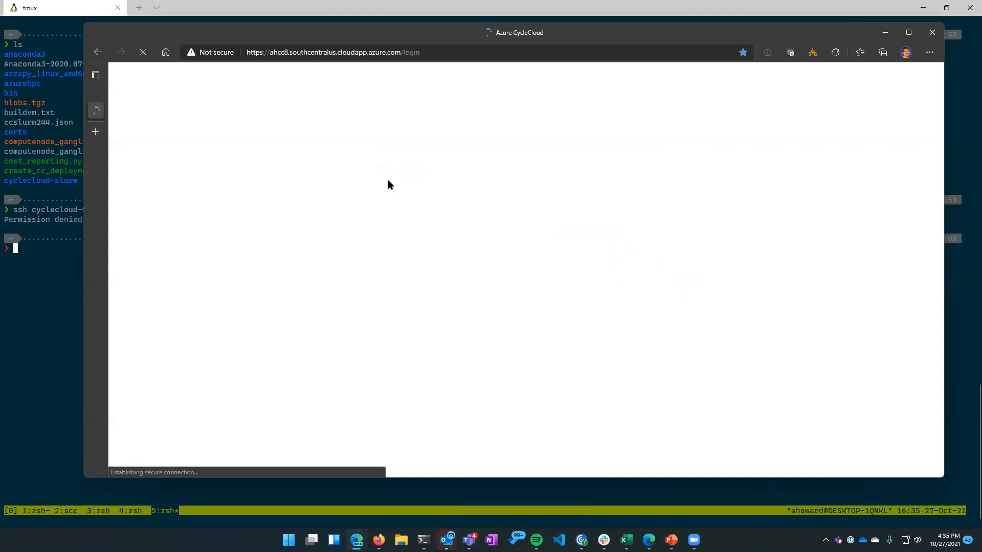
pyautogui.click(221, 126)
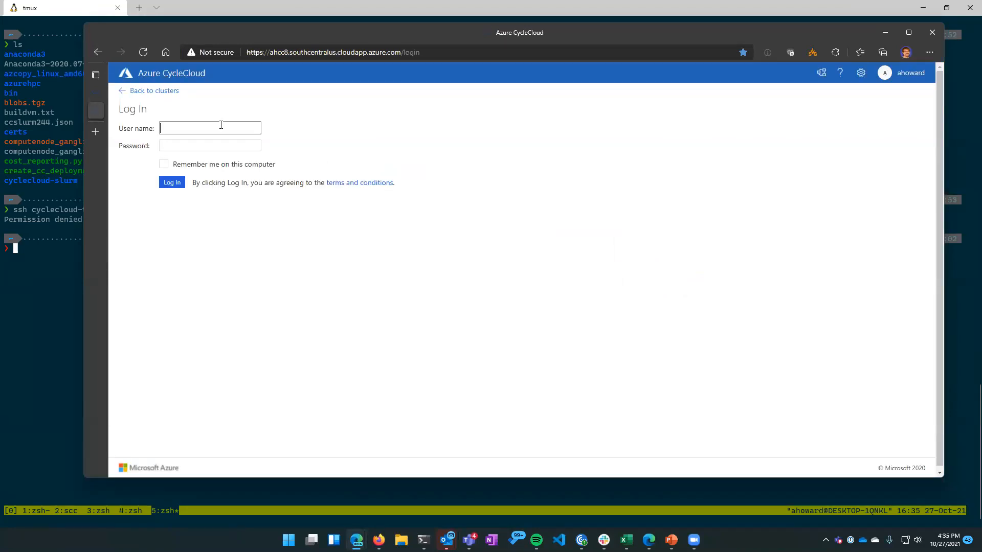
pyautogui.hotkey('ctrl', '\\')
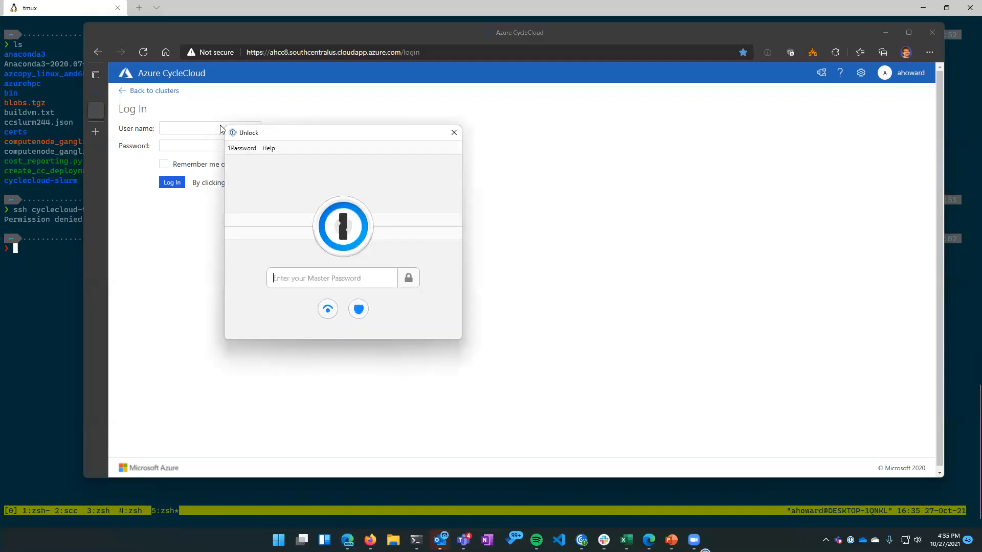
pyautogui.write('••••••')
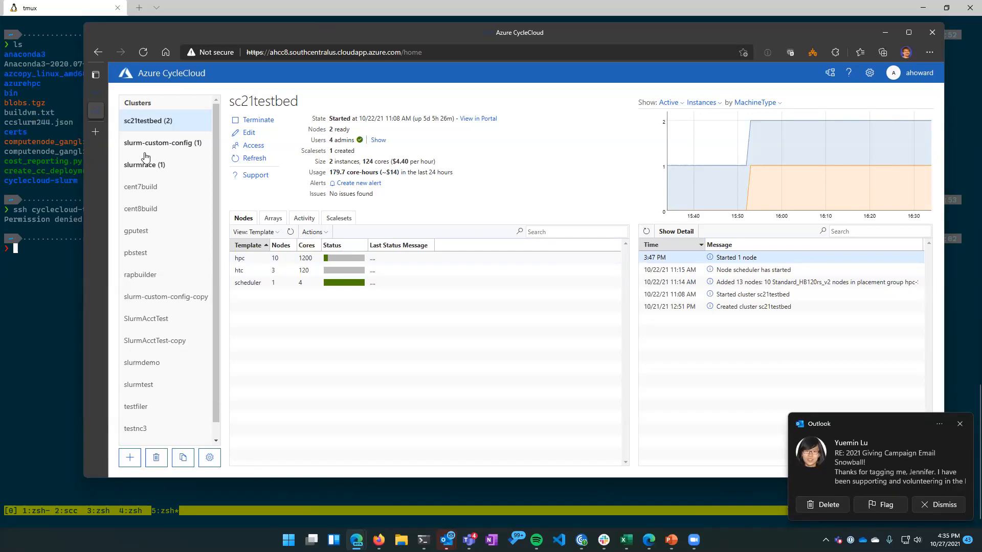
# Return to MySccCluster's page to check its startup progress and close the Outlook notification
pyautogui.click(93, 95)
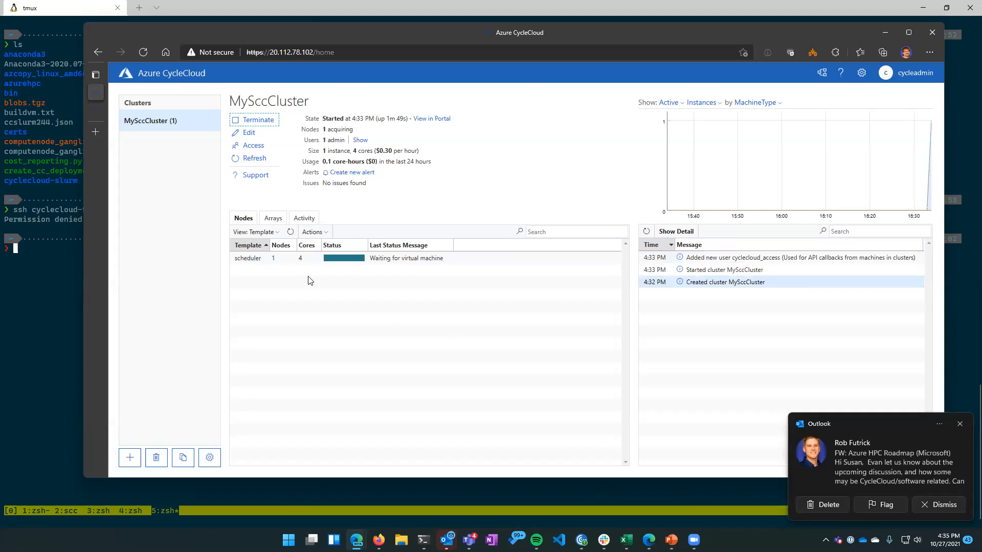
pyautogui.click(960, 424)
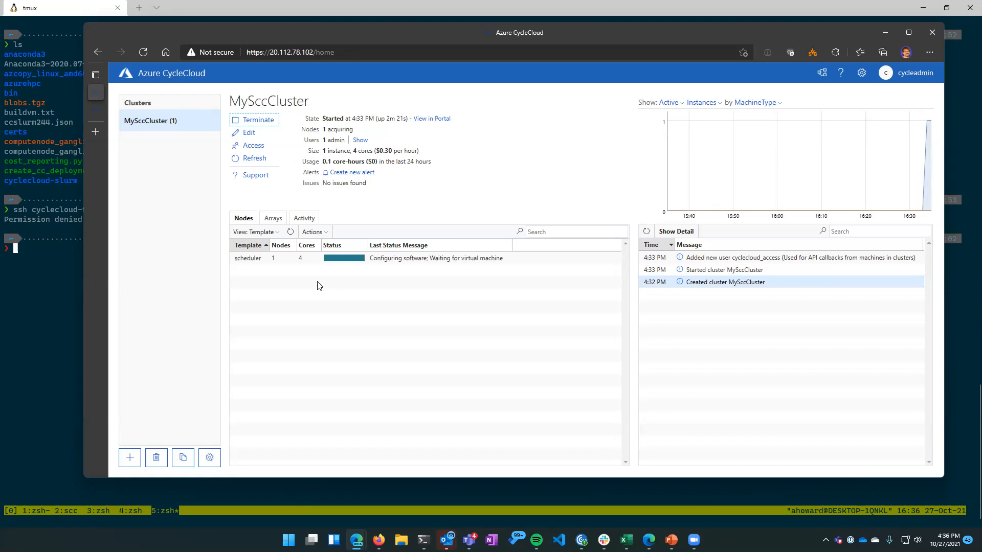
# Switch to the CC8 CycleCloud server's page and display the slurm-custom-config cluster
pyautogui.click(30, 273)
pyautogui.moveTo(357, 539)
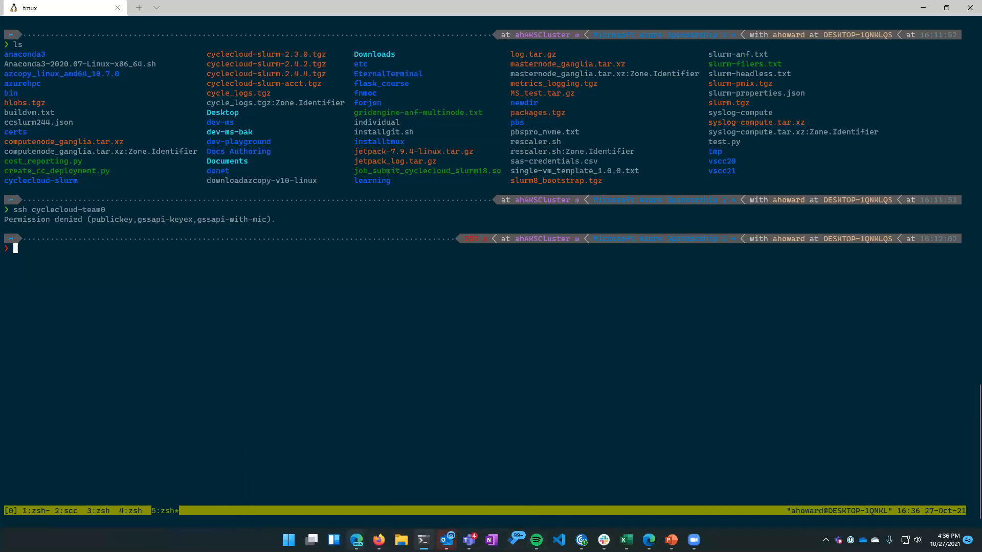
pyautogui.click(382, 495)
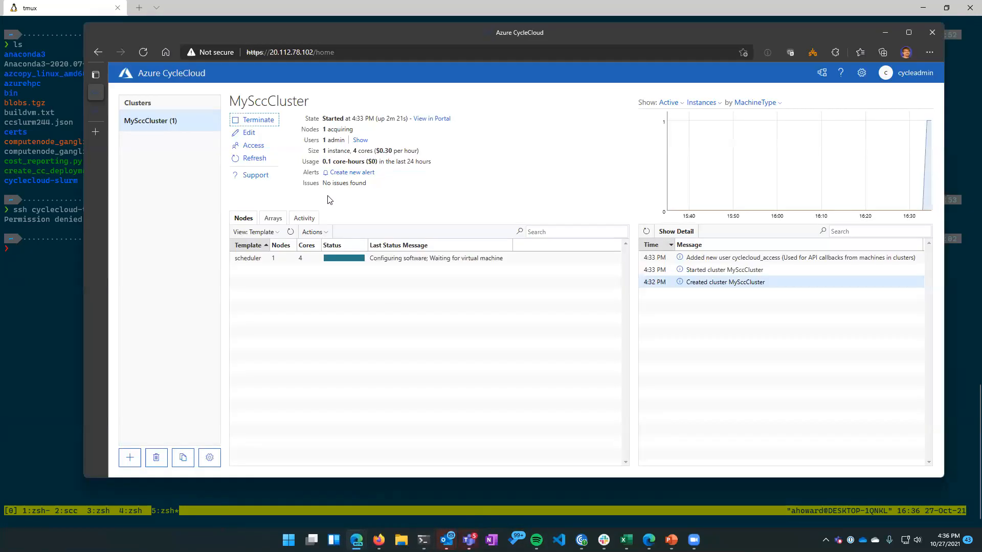
pyautogui.click(95, 110)
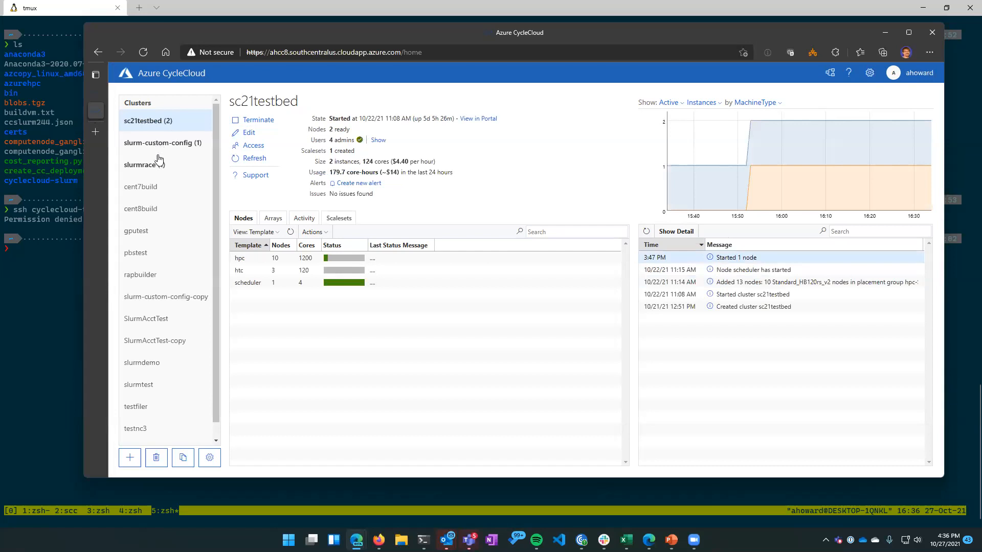
pyautogui.click(158, 145)
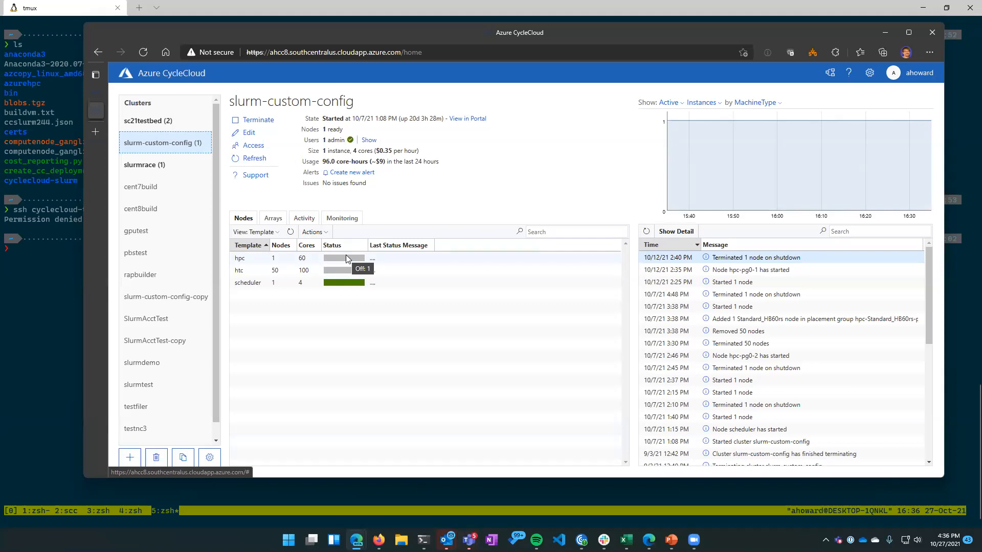
# In the terminal, SSH into cc8 and connect to the slurm-custom-config scheduler with the earlier cyclecloud connect command
pyautogui.click(21, 221)
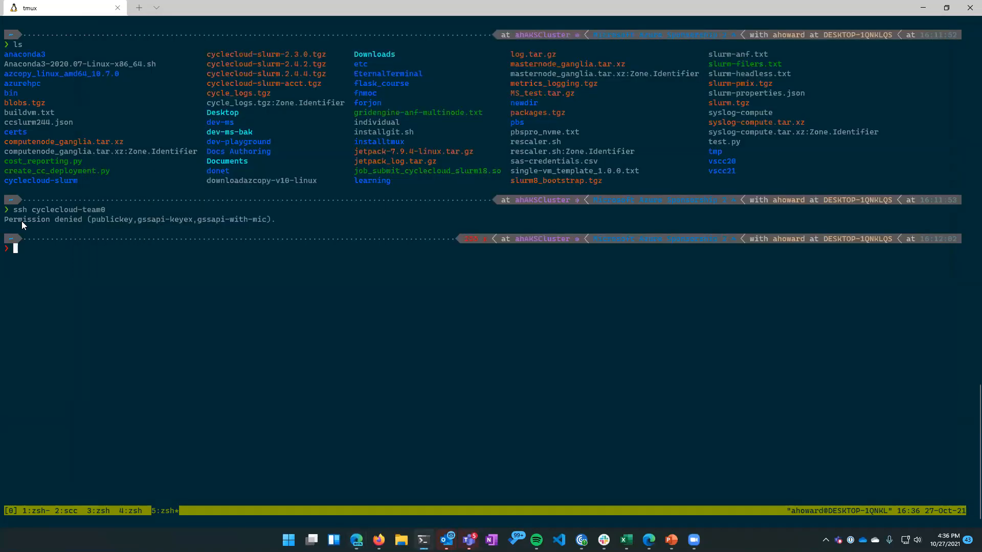
pyautogui.write('ssh cc8')
pyautogui.press('Return')
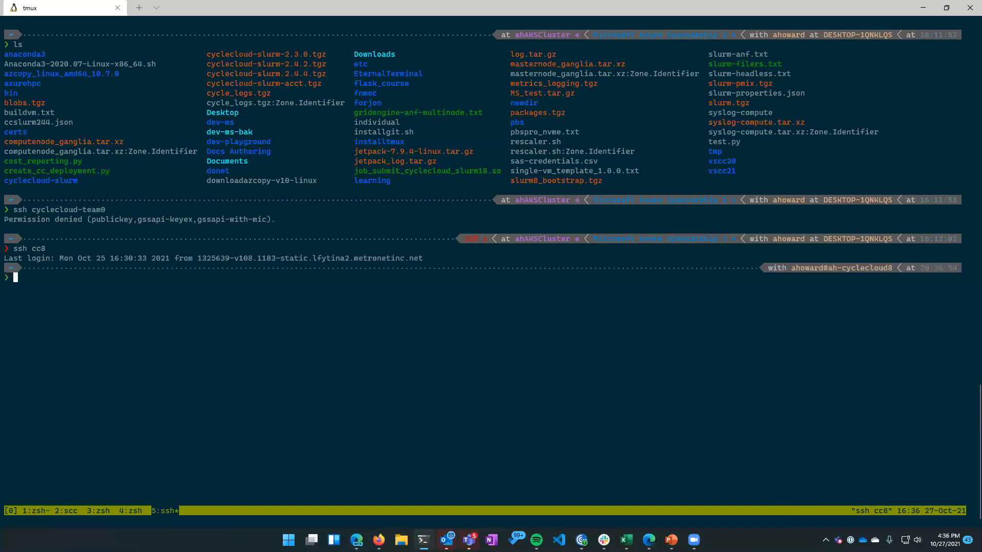
pyautogui.hotkey('ctrl', 'l')
pyautogui.write('s')
pyautogui.press('BackSpace')
pyautogui.hotkey('ctrl', 'r')
pyautogui.write('conne')
pyautogui.press('Return')
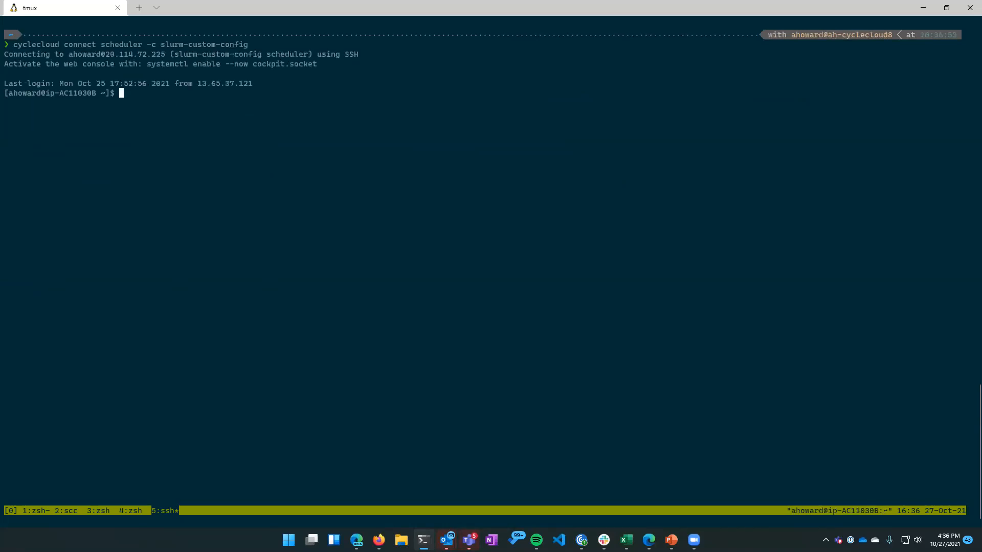
# List the Slurm partitions with sinfo and place the CycleCloud window beside the output to compare the nodes
pyautogui.write('sinfo')
pyautogui.press('Return')
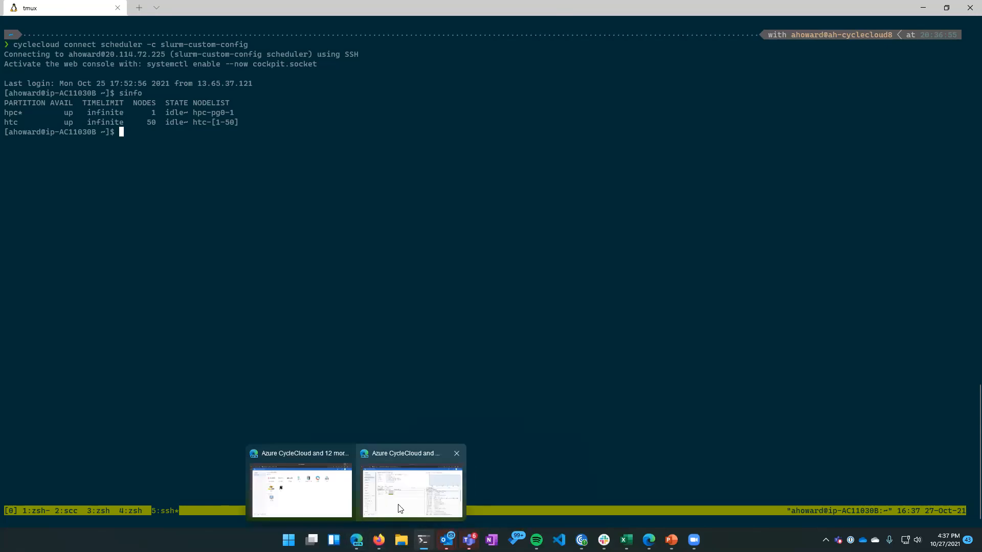
pyautogui.click(420, 486)
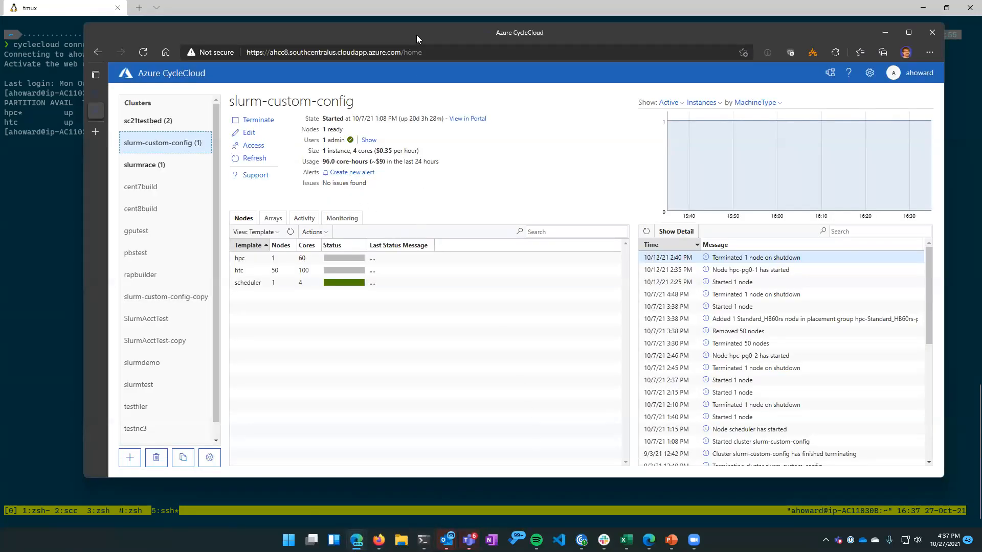
pyautogui.moveTo(416, 34); pyautogui.dragTo(671, 31)
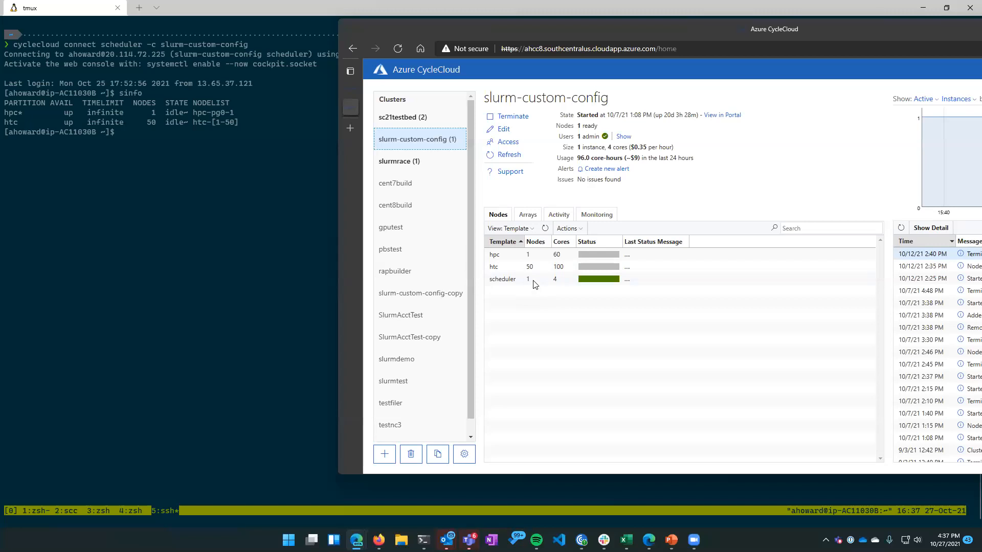
# Submit a two-node batch job to the htc partition with sbatch -p htc -N2 --wrap /bin/hostname
pyautogui.click(261, 213)
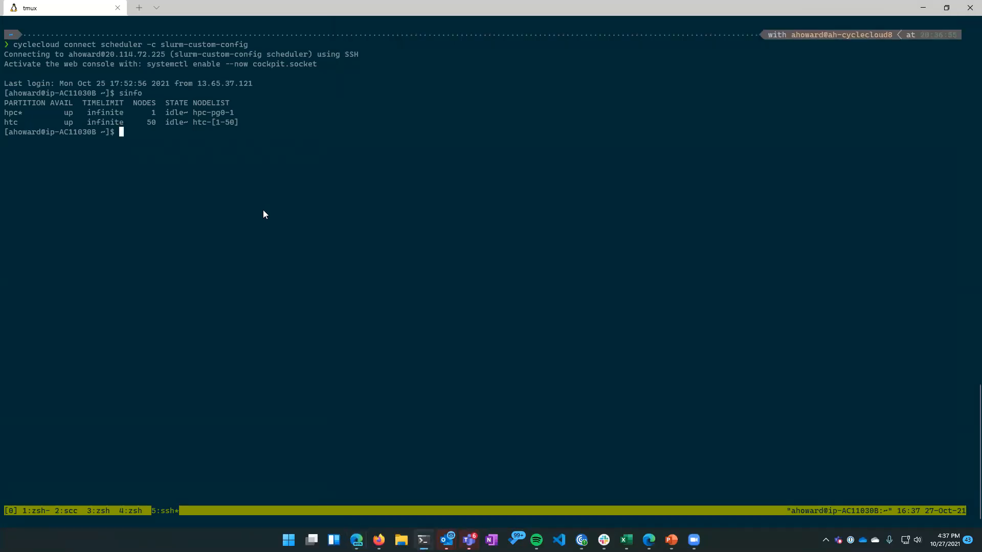
pyautogui.write('sbatch -p htc -n')
pyautogui.press('BackSpace')
pyautogui.press('BackSpace')
pyautogui.write('N2 --wrap /bin/hostname')
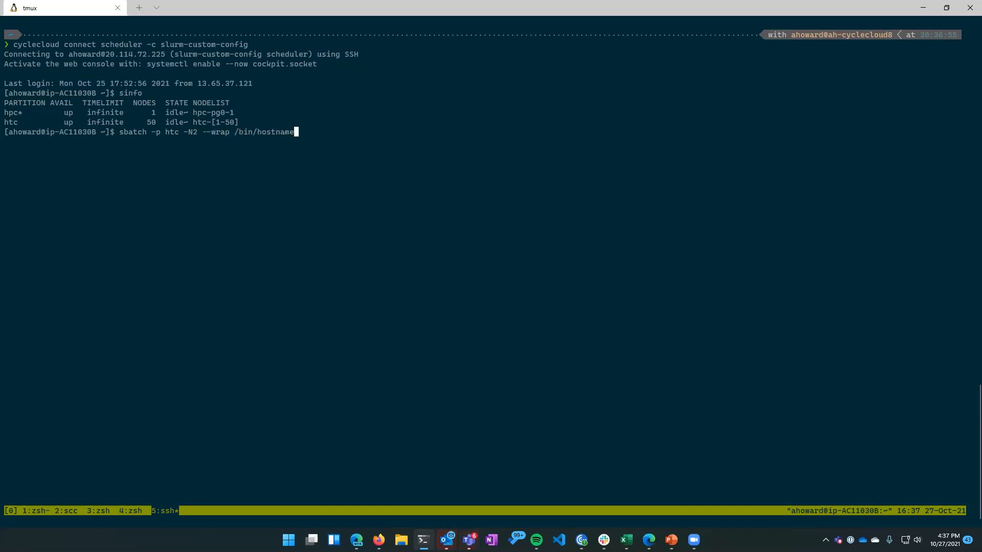
pyautogui.press('Return')
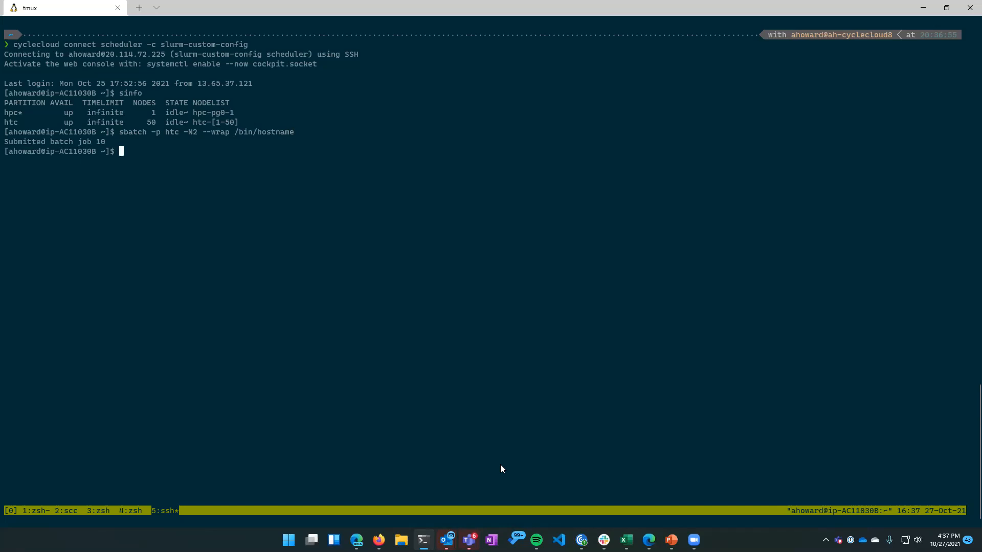
# Return to the slurm-custom-config page and refresh its node list to check the htc nodes' status
pyautogui.moveTo(356, 540)
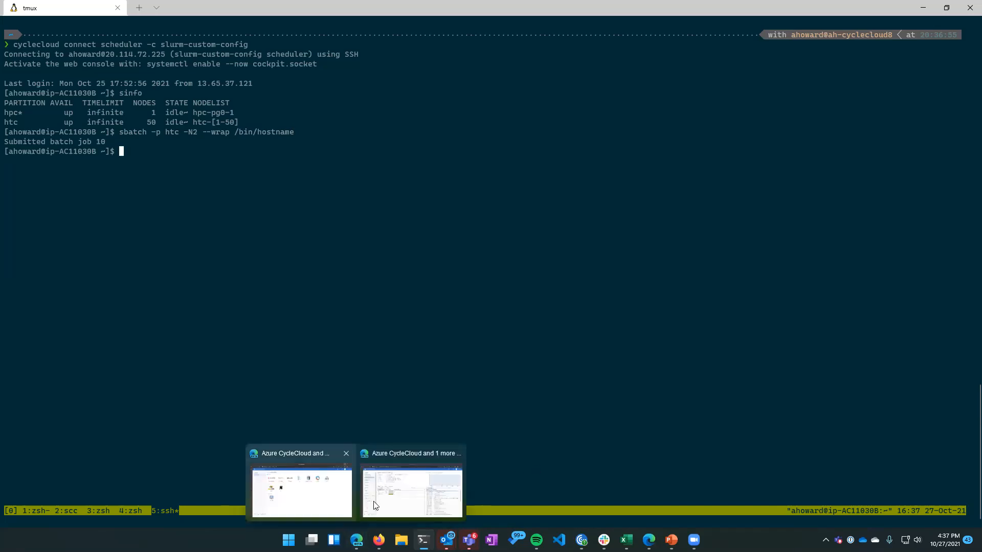
pyautogui.click(388, 495)
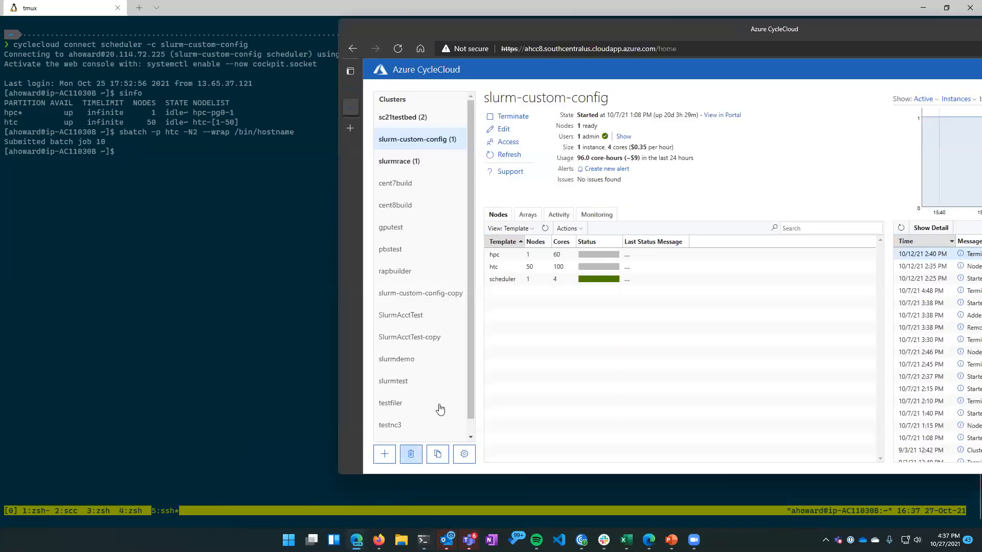
pyautogui.click(546, 228)
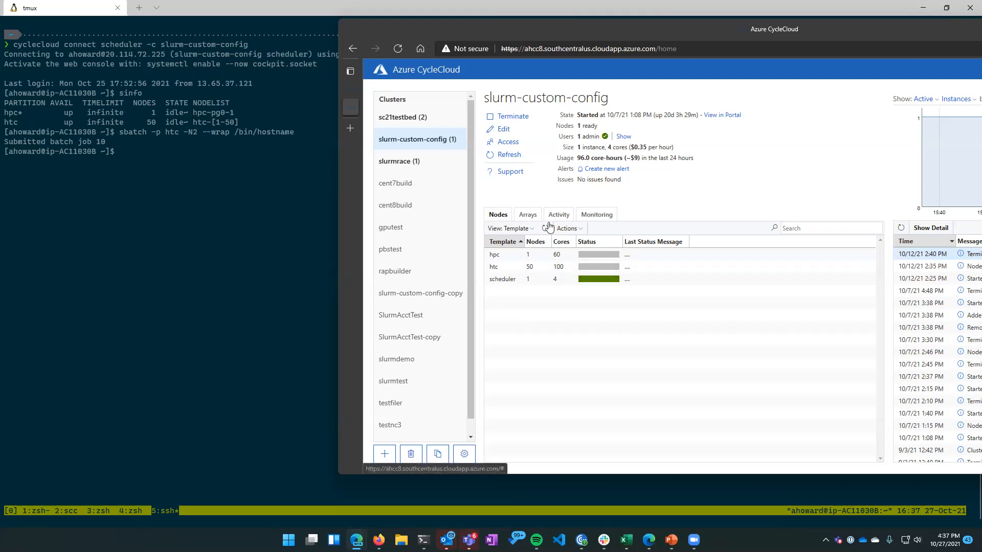
pyautogui.moveTo(583, 268)
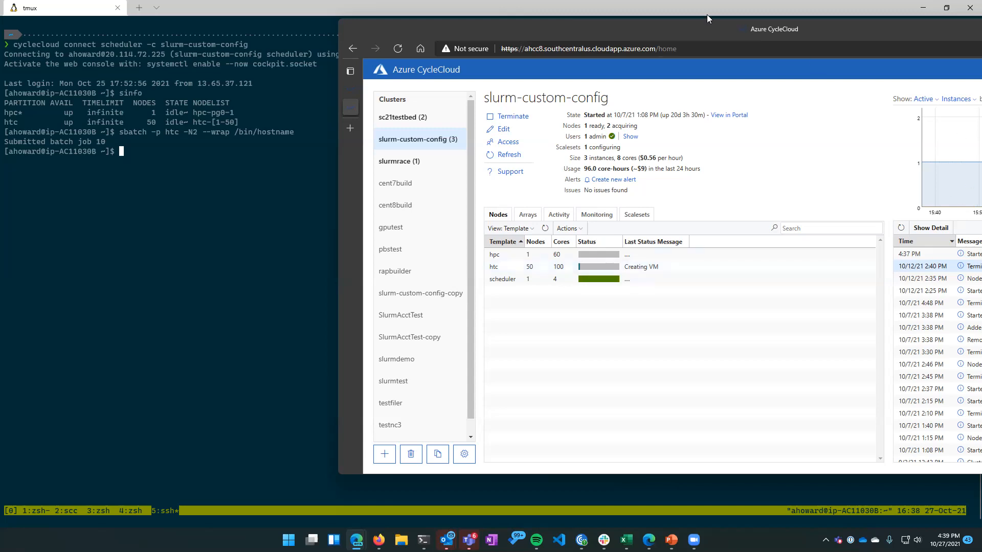
# Reposition the CycleCloud window and inspect slurm-custom-config's hourly cost and its core-hour usage details
pyautogui.moveTo(538, 29); pyautogui.dragTo(538, 38)
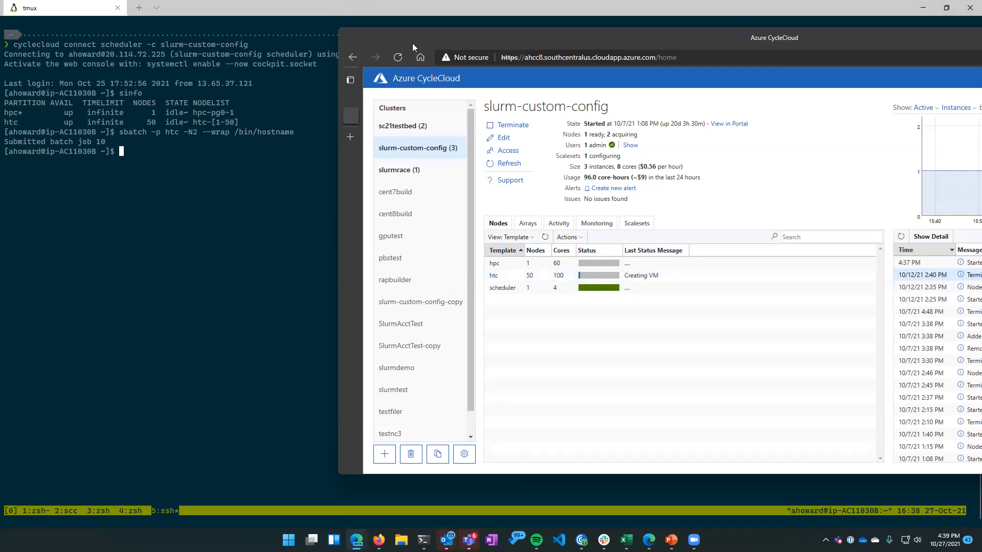
pyautogui.moveTo(413, 43); pyautogui.dragTo(232, 43)
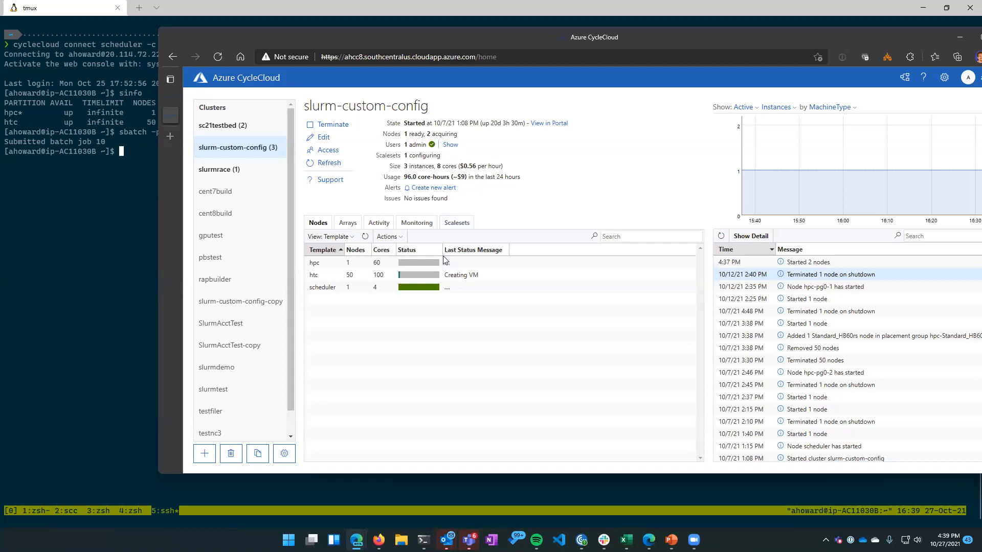
pyautogui.moveTo(458, 166); pyautogui.dragTo(492, 171)
pyautogui.moveTo(457, 177)
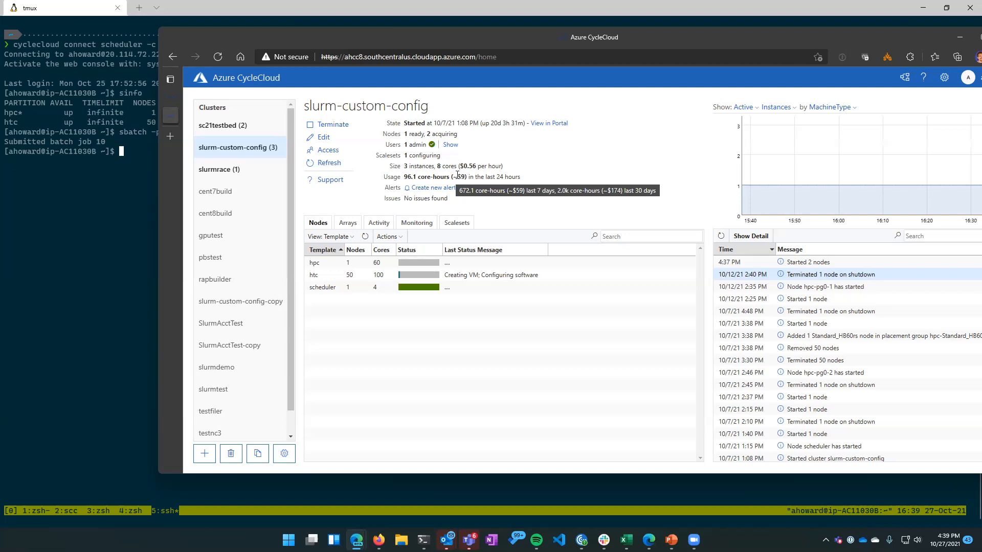
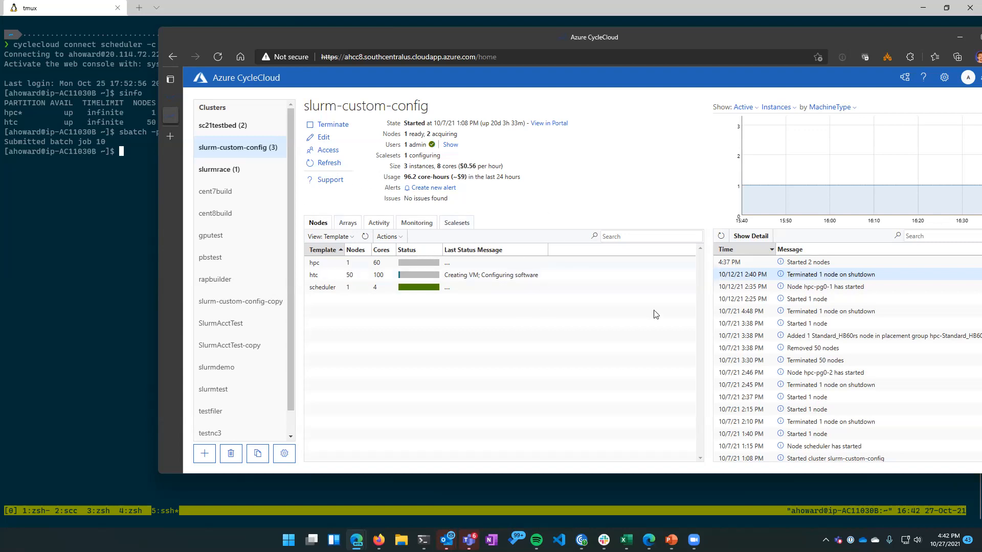
# Check MySccCluster's startup status and display the scheduler, filesystem and infrastructure types available for a new cluster
pyautogui.click(168, 98)
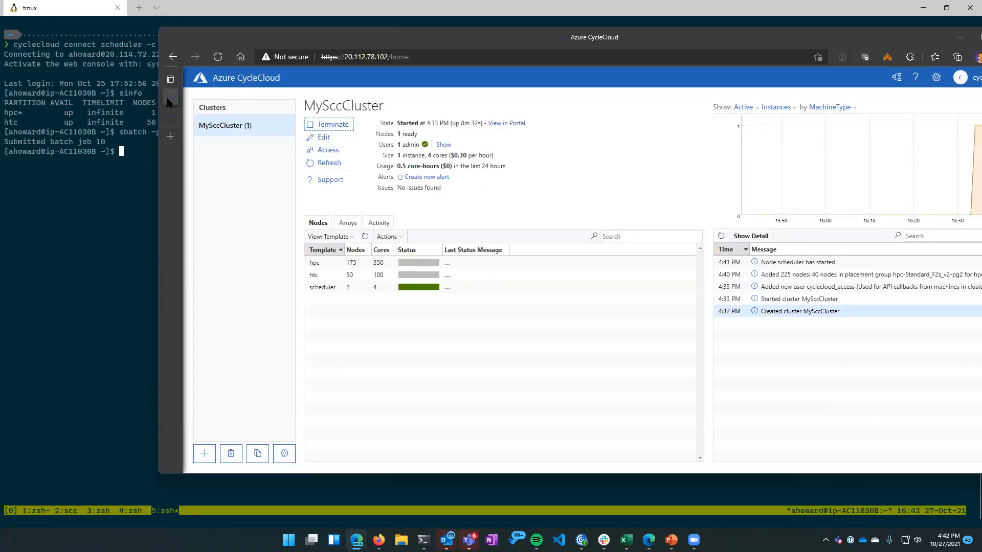
pyautogui.moveTo(172, 93)
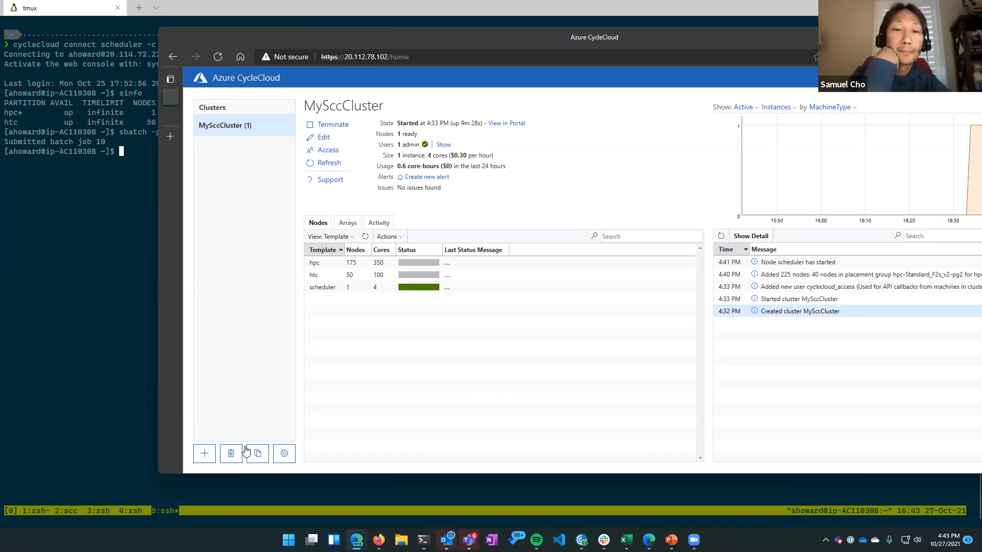
pyautogui.click(206, 454)
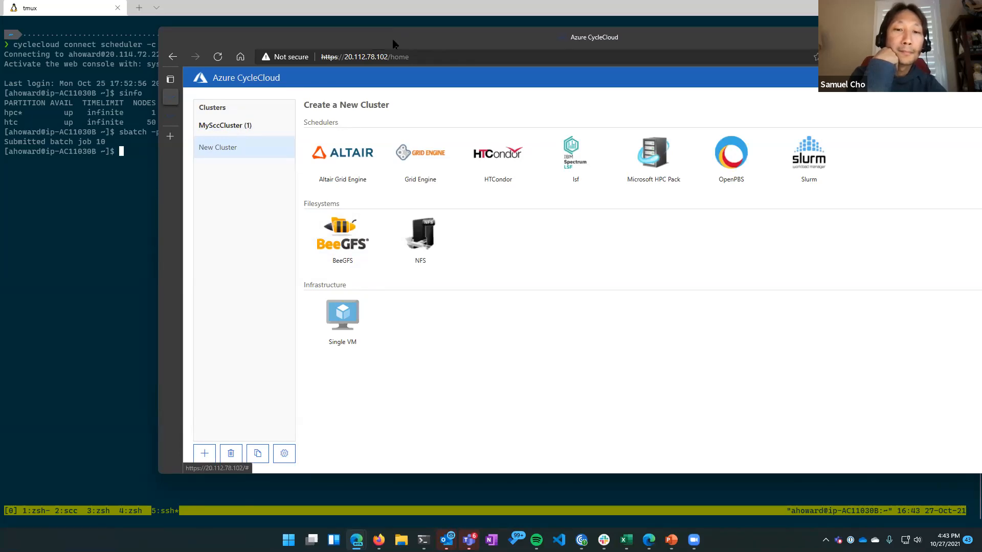
pyautogui.moveTo(400, 38); pyautogui.dragTo(294, 36)
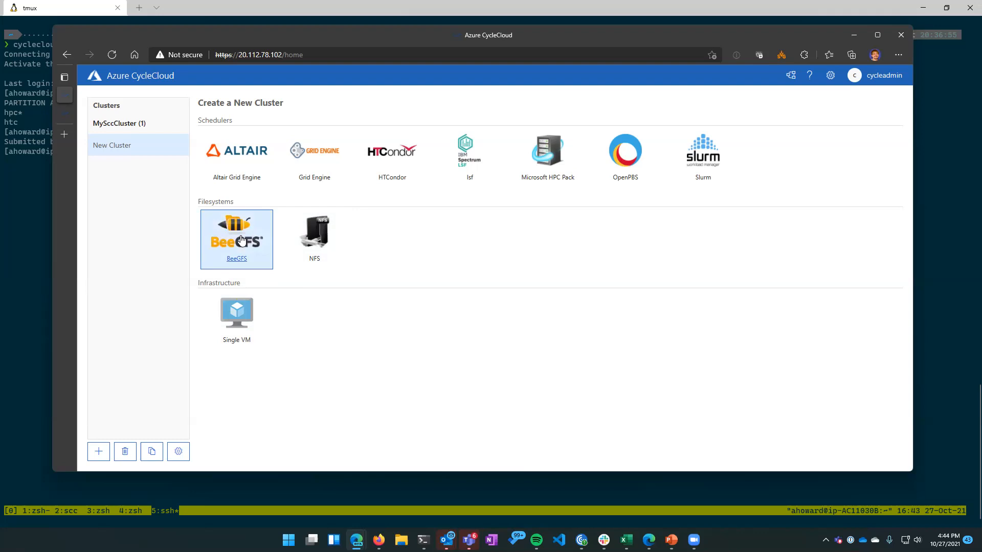
# Search the web for cyclecloud-beegfs in a new tab and open the Azure/cyclecloud-beegfs GitHub repository
pyautogui.click(63, 137)
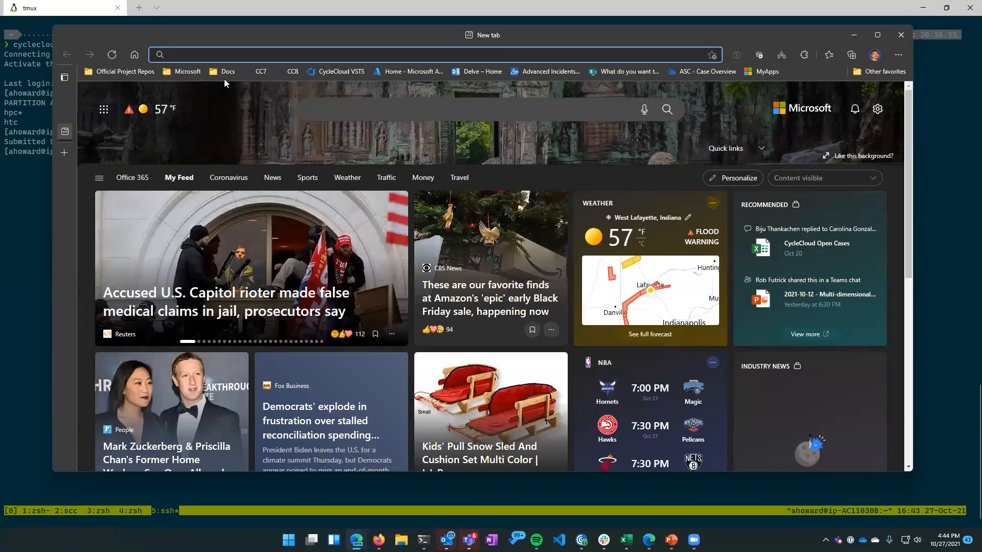
pyautogui.write('cycleclou')
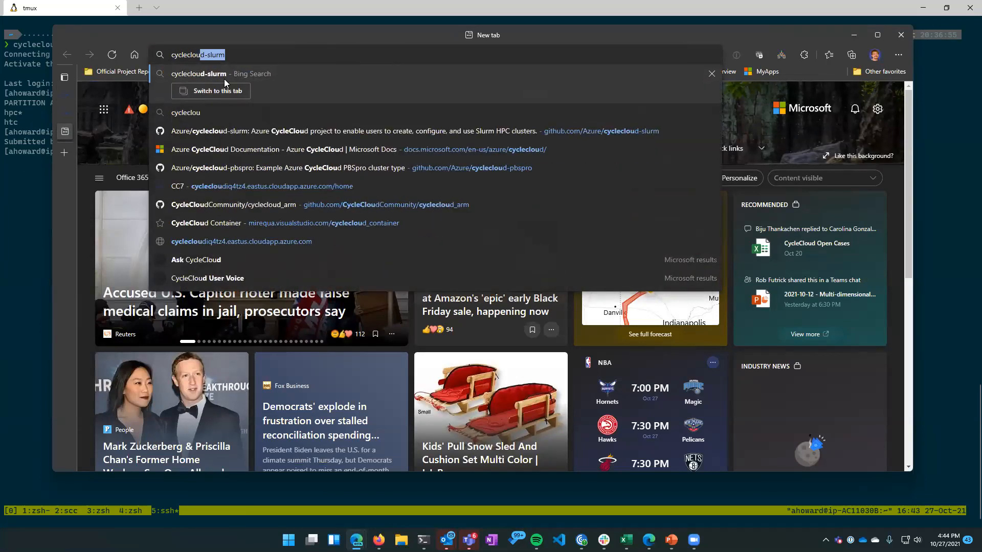
pyautogui.write('d-beegfs')
pyautogui.press('Return')
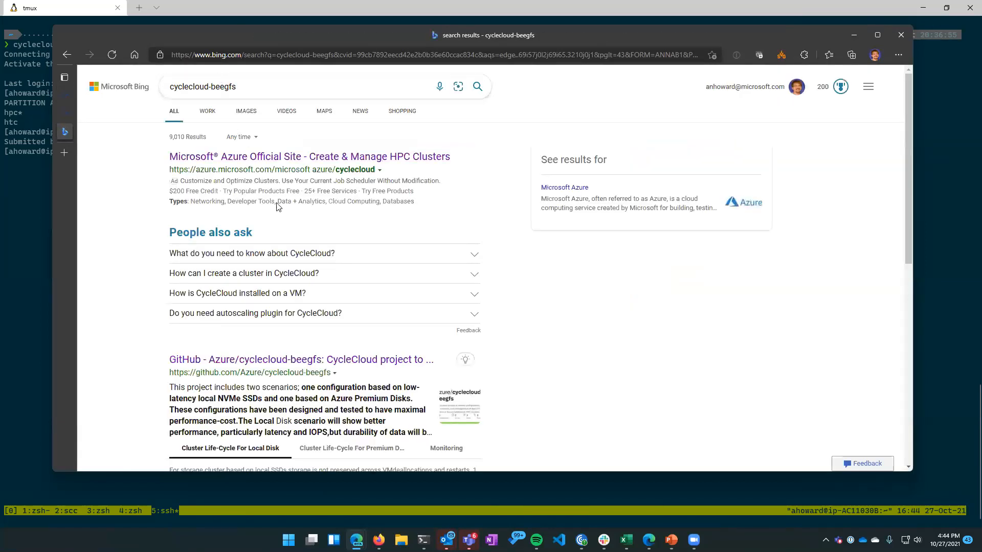
pyautogui.scroll(-1, 318, 247)
pyautogui.scroll(-1, 316, 246)
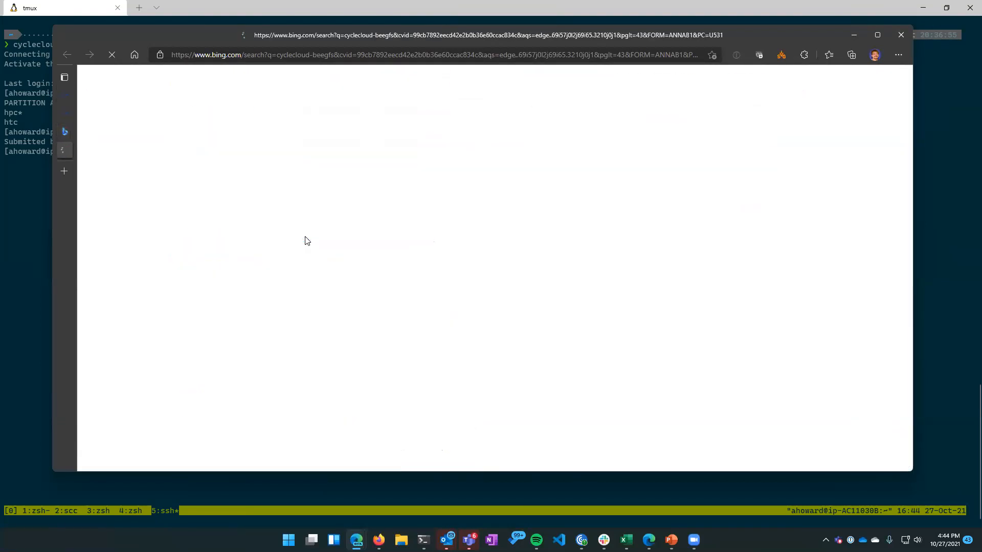
pyautogui.scroll(-1, 304, 235)
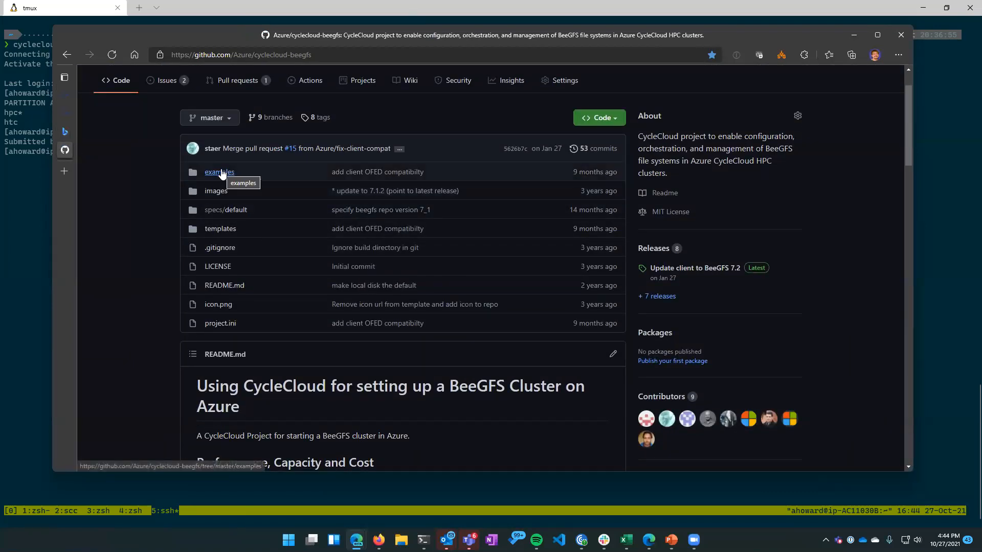
# Browse the repository's templates and examples folders and examine the cluster configuration in pbs_beegfs_template.txt
pyautogui.click(221, 230)
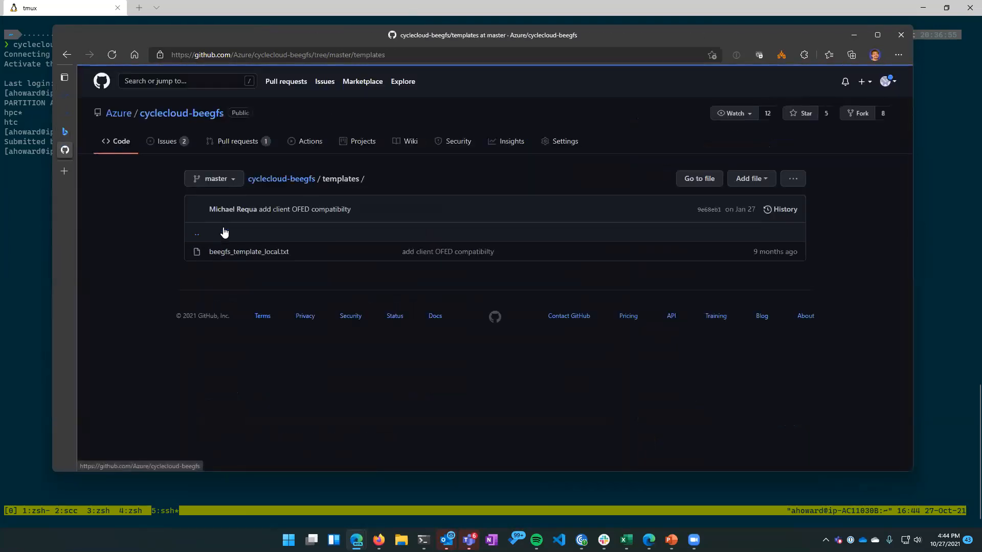
pyautogui.click(274, 180)
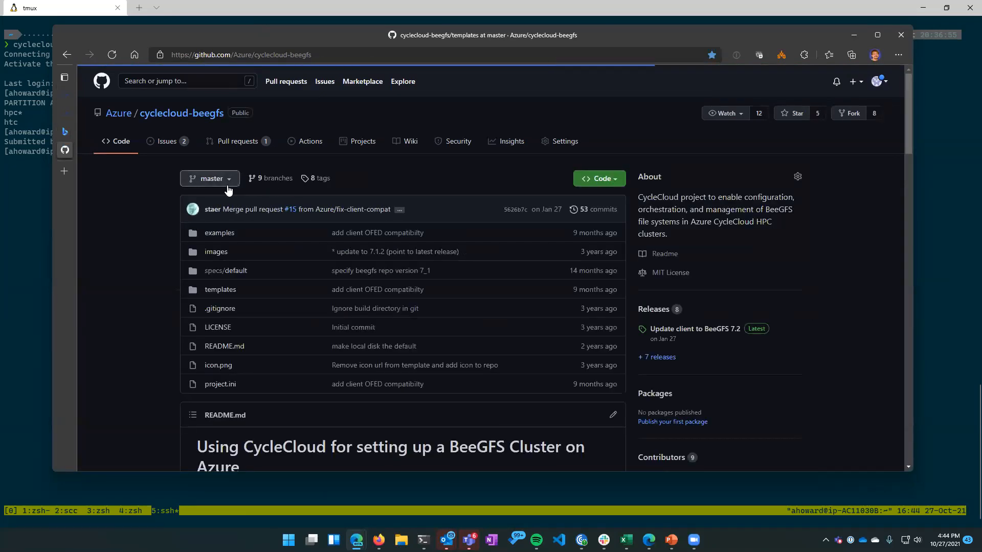
pyautogui.click(220, 233)
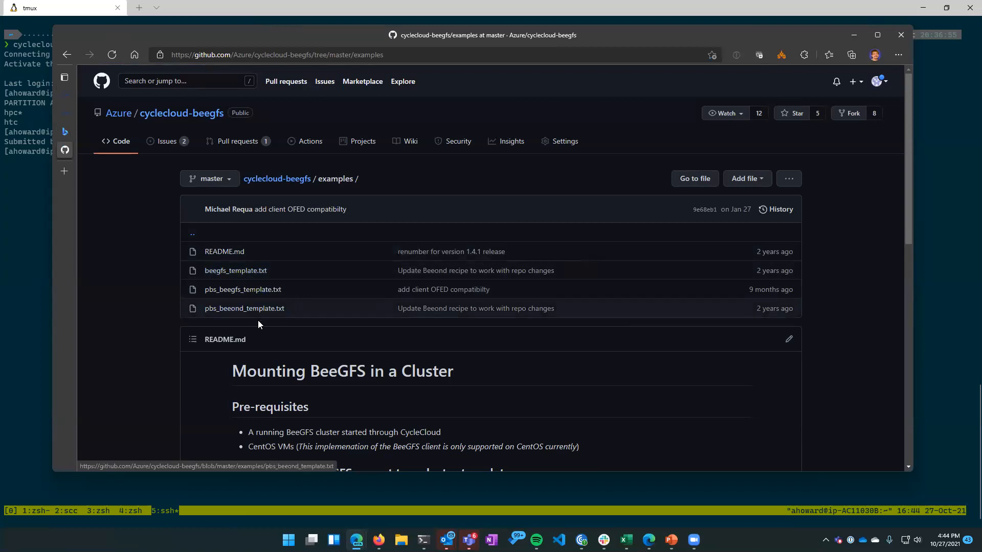
pyautogui.click(259, 290)
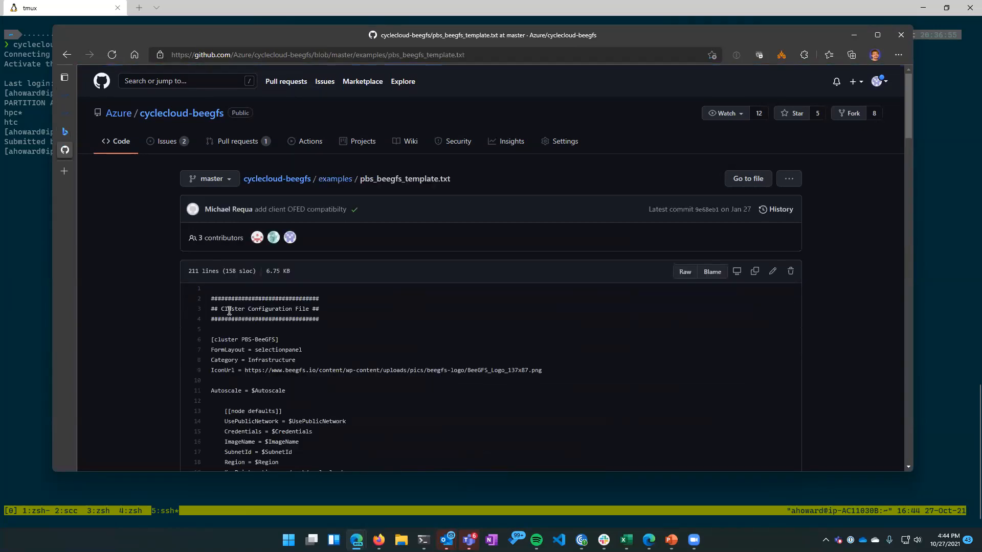
pyautogui.scroll(-5, 230, 313)
pyautogui.scroll(-4, 230, 313)
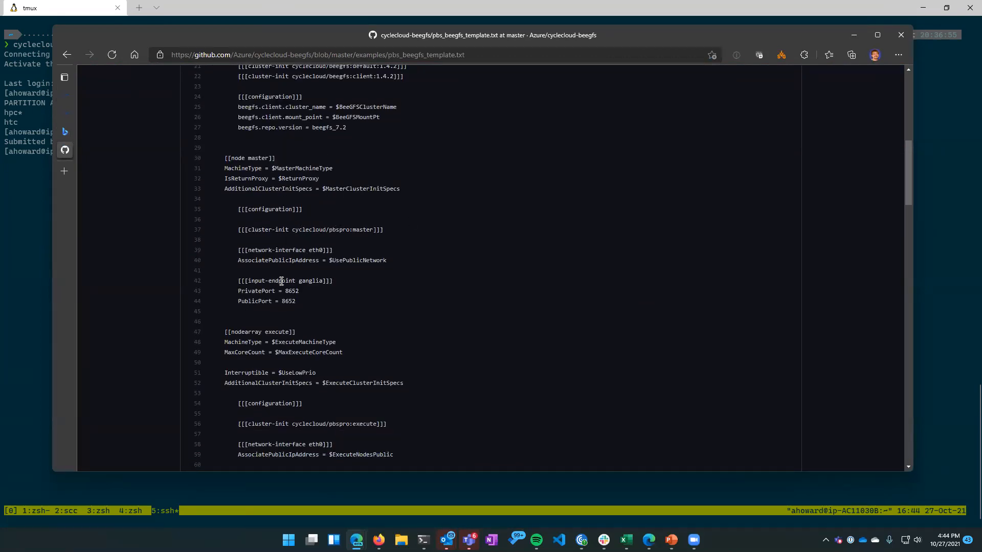
# Examine the node definitions and the virtual machine, BeeGFS and auto-scaling parameter sections of pbs_beegfs_template.txt
pyautogui.scroll(-4, 278, 285)
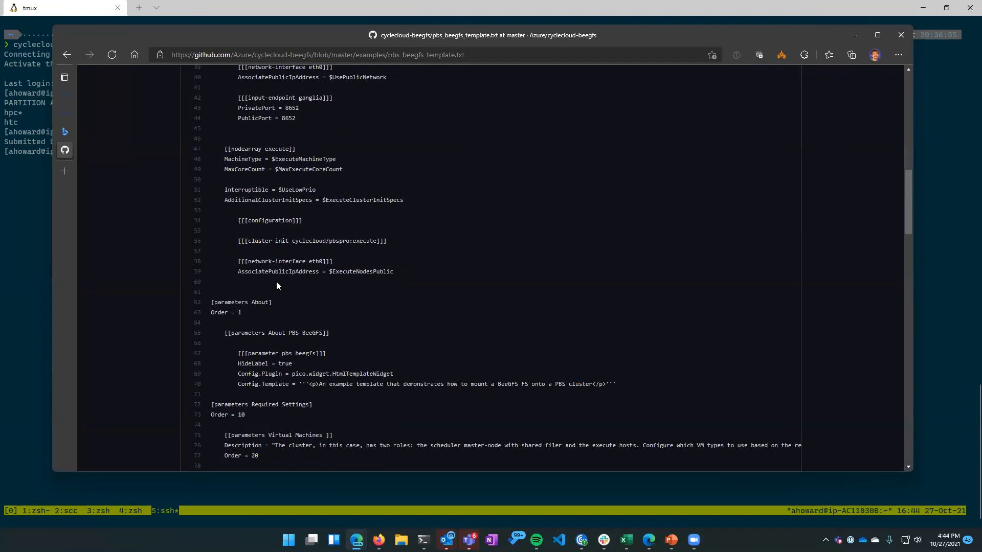
pyautogui.scroll(-3, 264, 261)
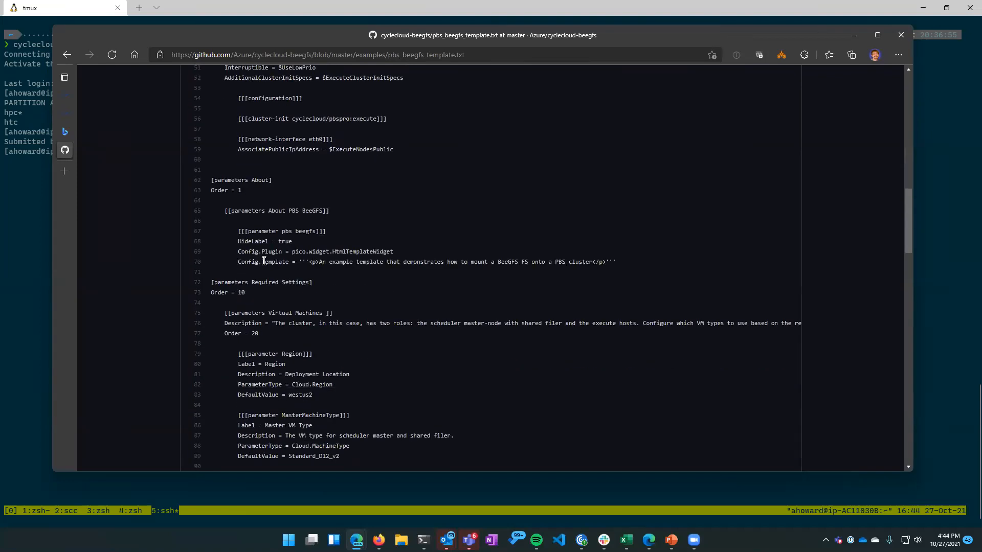
pyautogui.scroll(-6, 264, 261)
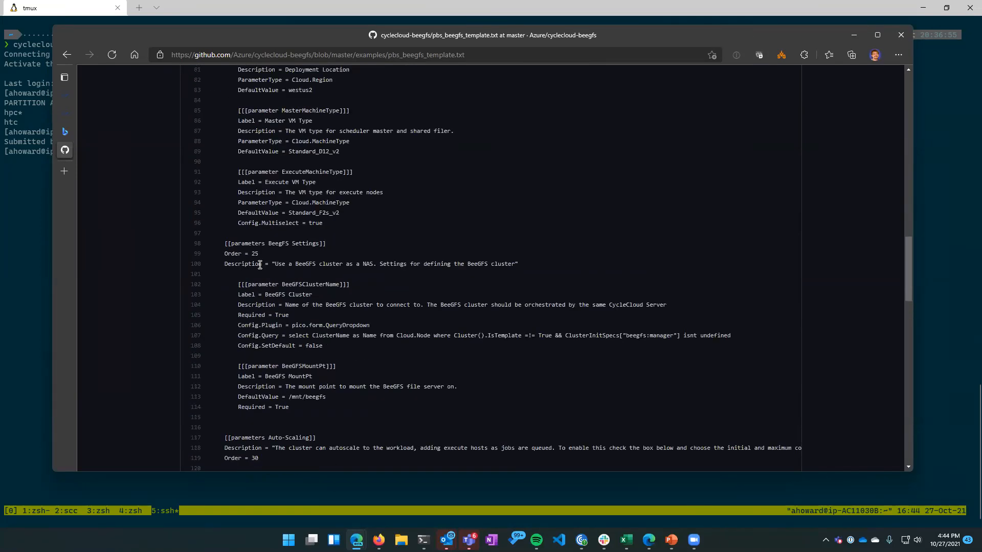
pyautogui.scroll(-5, 260, 265)
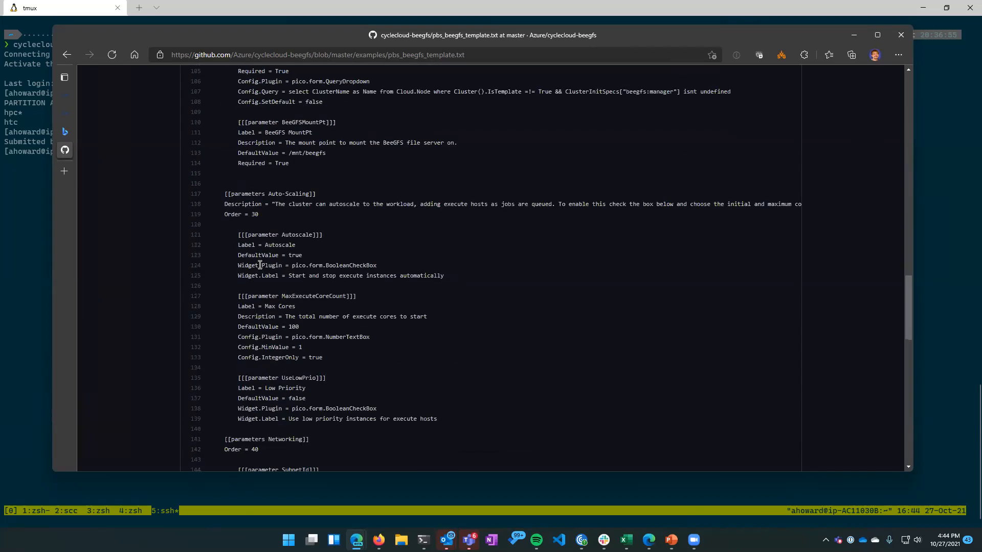
pyautogui.scroll(15, 260, 265)
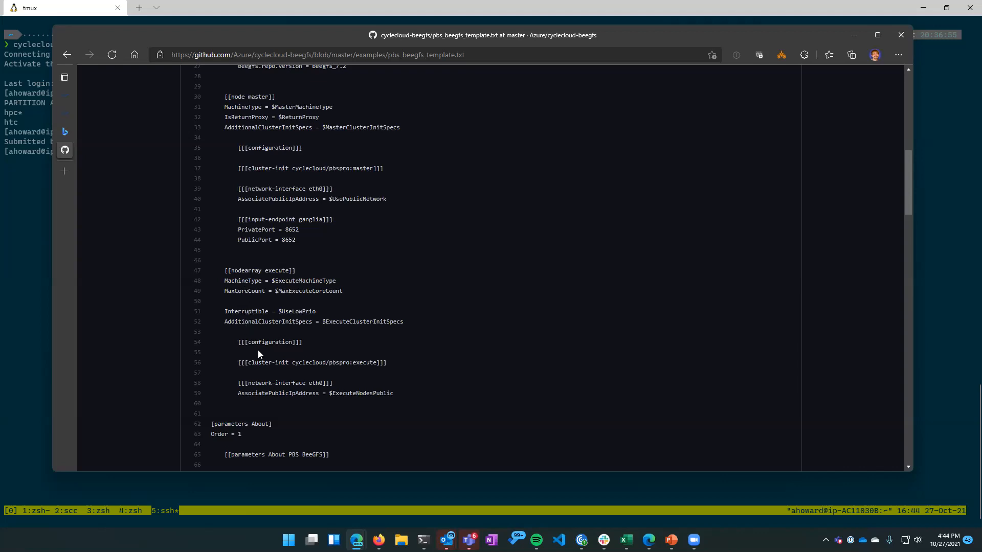
pyautogui.scroll(3, 267, 356)
pyautogui.scroll(2, 267, 356)
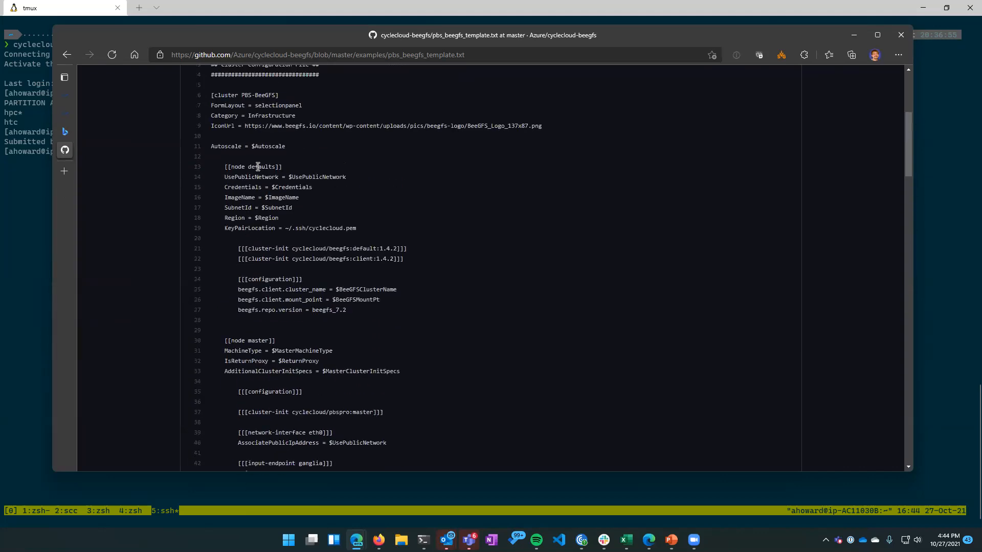
# Highlight the cluster-init cyclecloud/beegfs:default:1.4.2 line under node defaults and return to the file header
pyautogui.moveTo(232, 249); pyautogui.dragTo(411, 248)
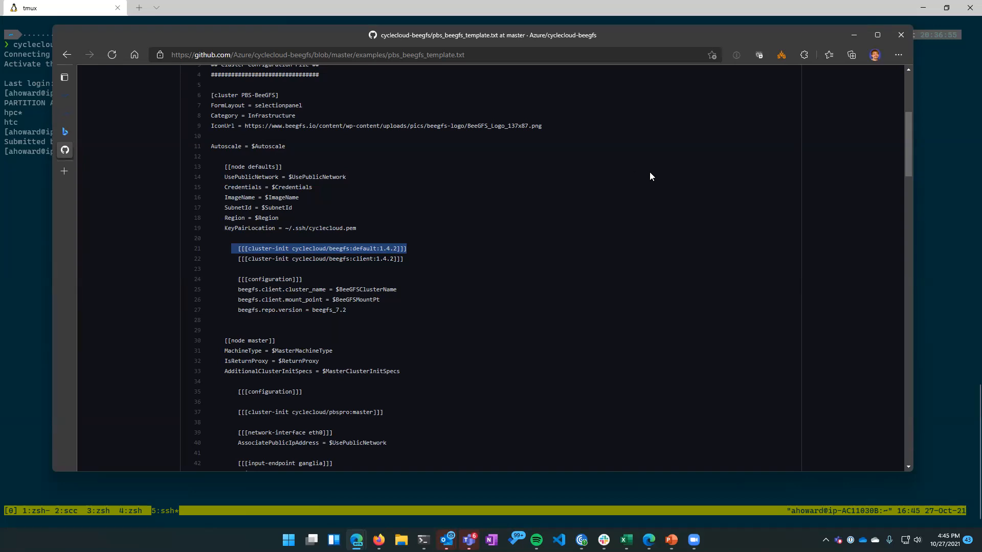
pyautogui.scroll(2, 650, 172)
pyautogui.scroll(2, 628, 213)
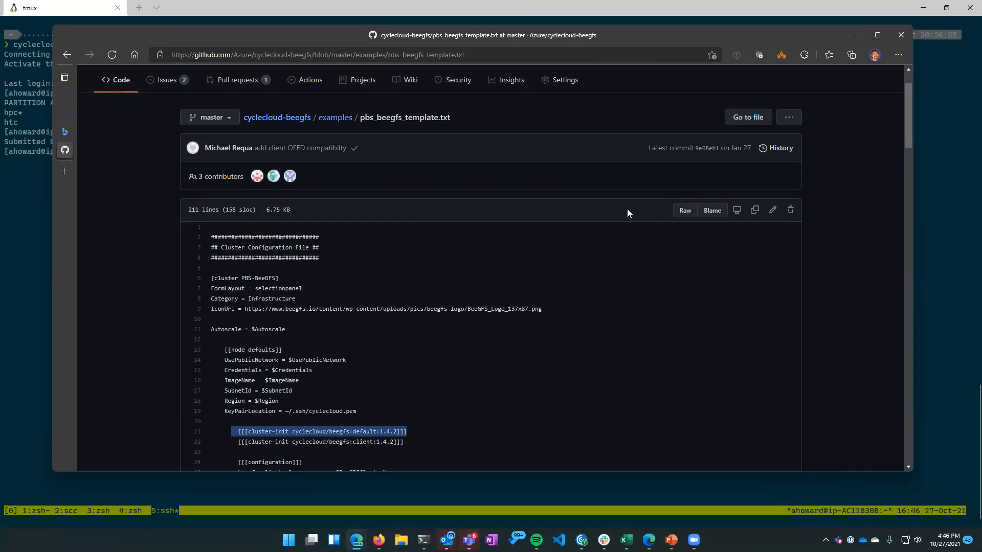
# Return to CycleCloud, open MySccCluster for editing and review its required and advanced settings
pyautogui.click(65, 95)
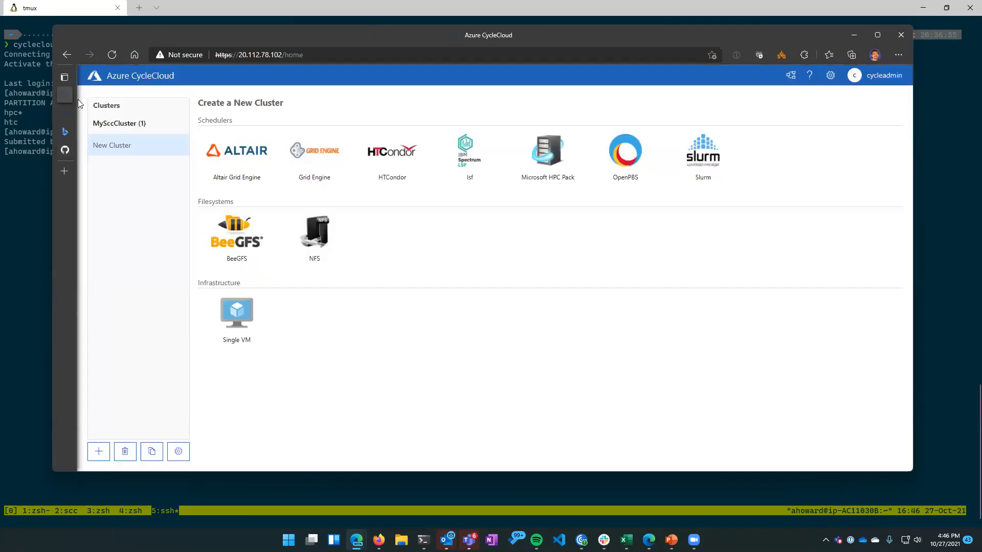
pyautogui.click(135, 123)
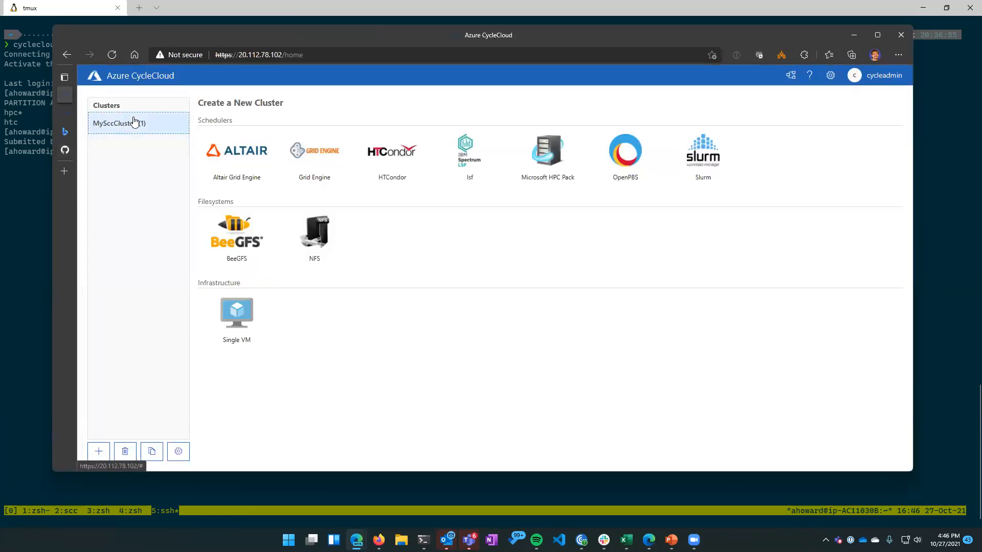
pyautogui.click(218, 135)
pyautogui.click(291, 159)
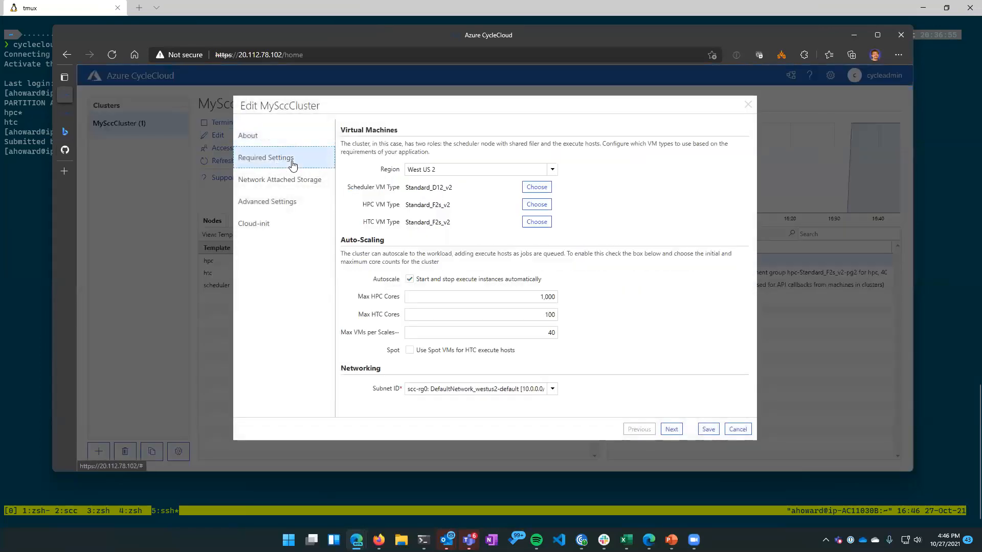
pyautogui.click(279, 203)
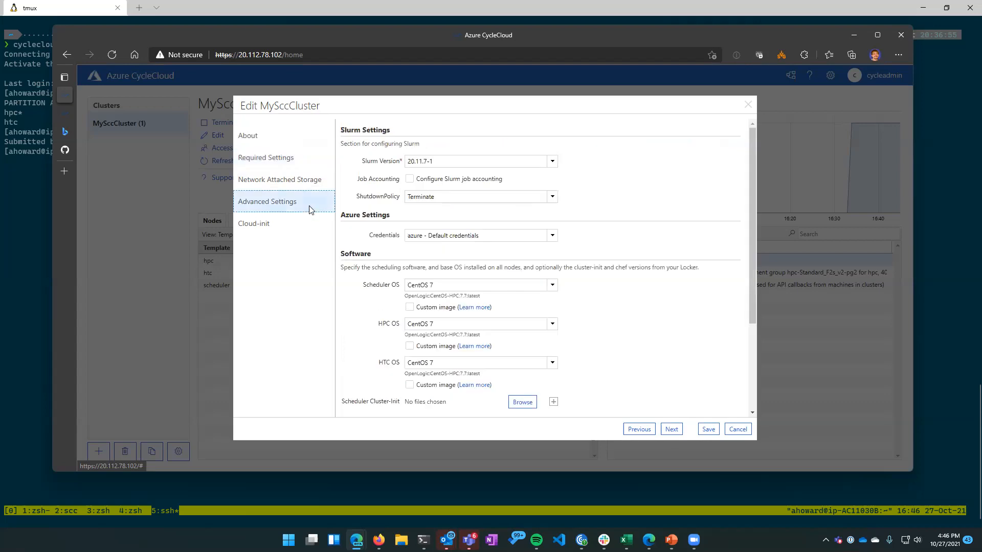
# Check the operating systems offered for the scheduler and the cloud-init configuration, and close MySccCluster's settings without saving
pyautogui.click(548, 287)
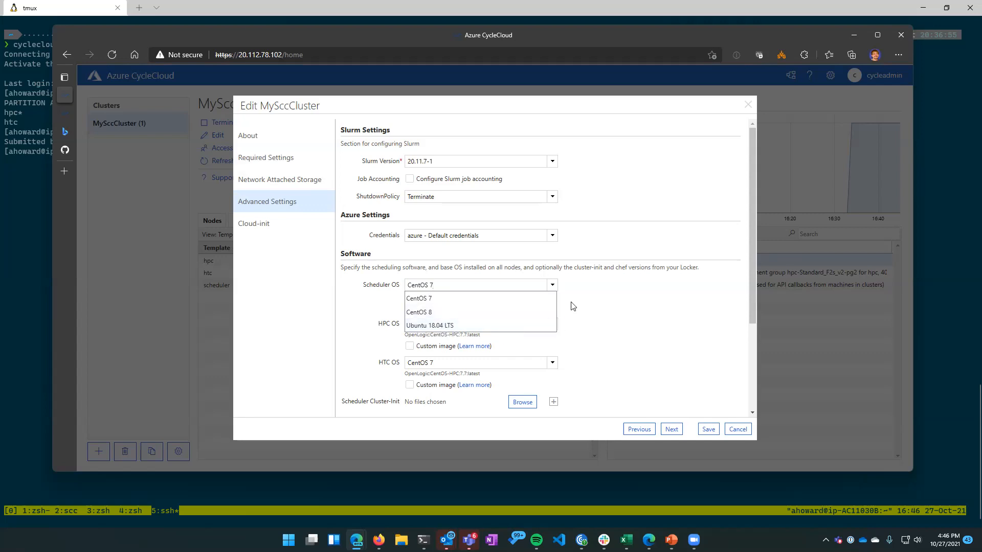
pyautogui.click(552, 287)
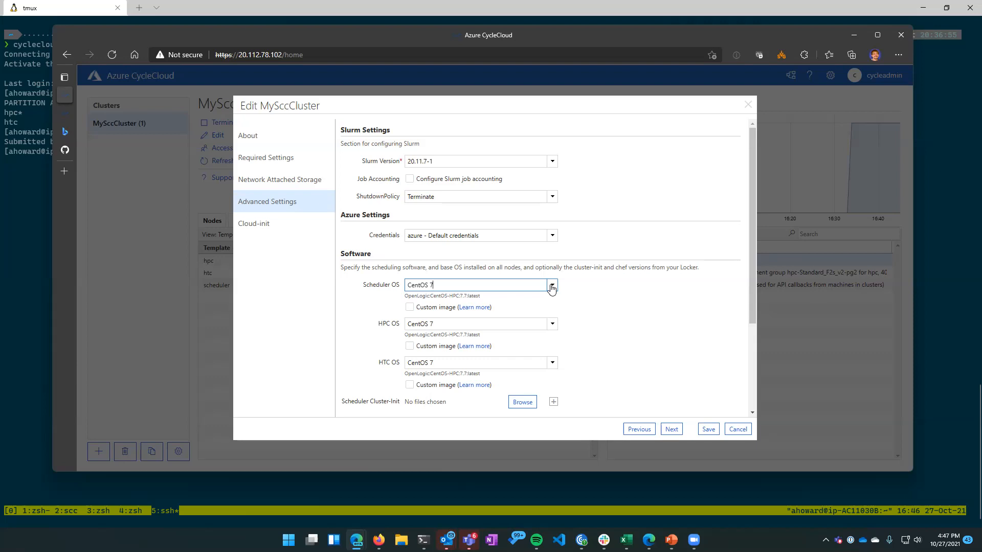
pyautogui.click(551, 288)
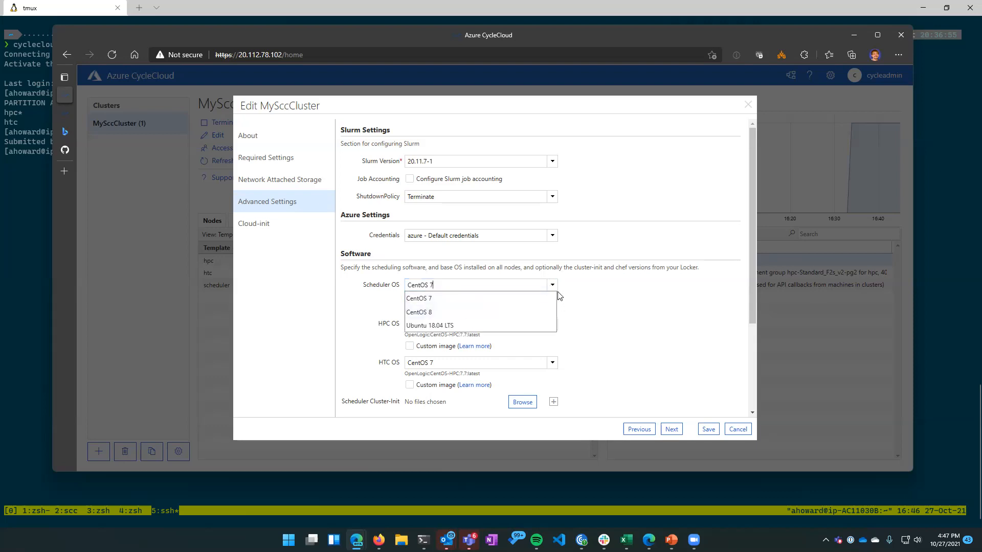
pyautogui.click(553, 288)
pyautogui.click(262, 224)
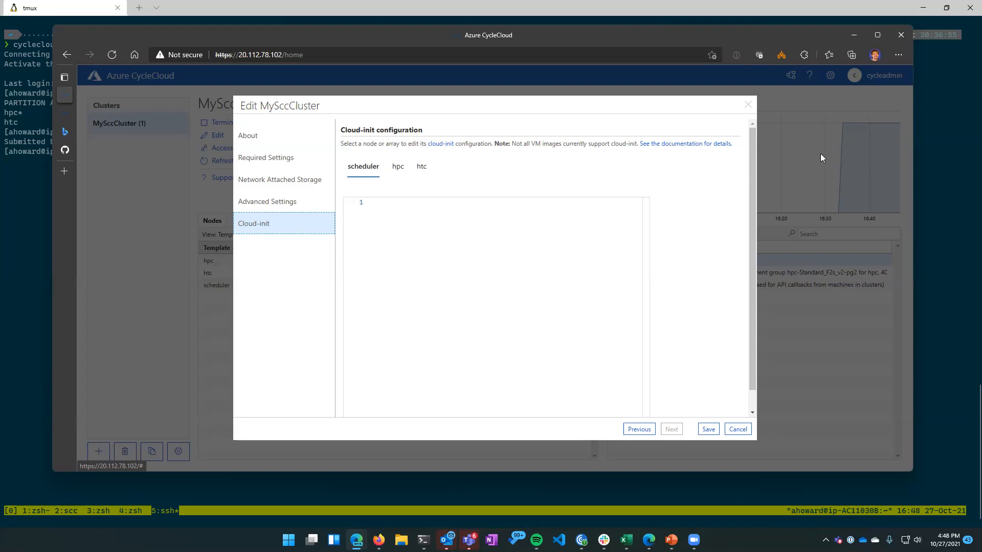
pyautogui.click(748, 104)
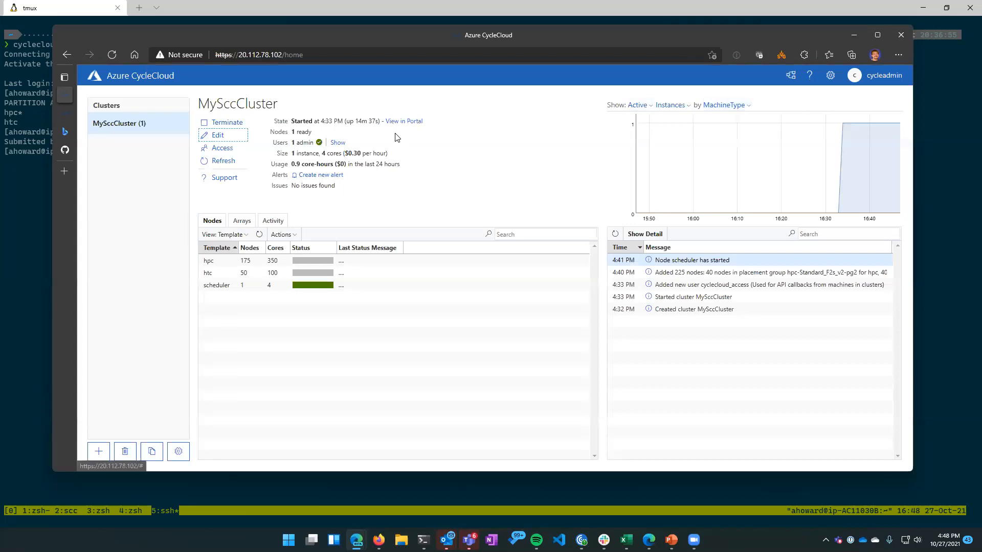
# Switch to the other CycleCloud server and refresh slurm-custom-config to check its node status
pyautogui.click(67, 111)
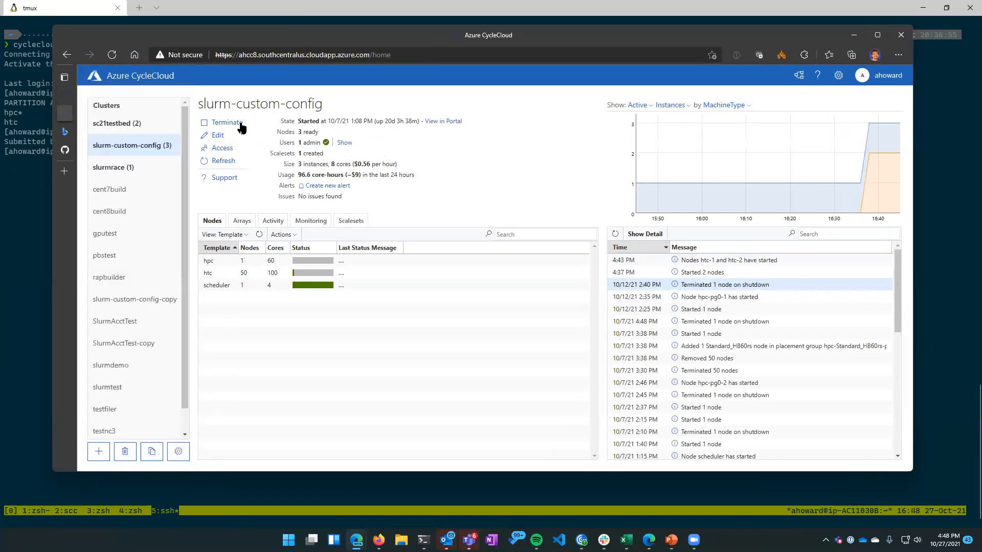
pyautogui.click(44, 183)
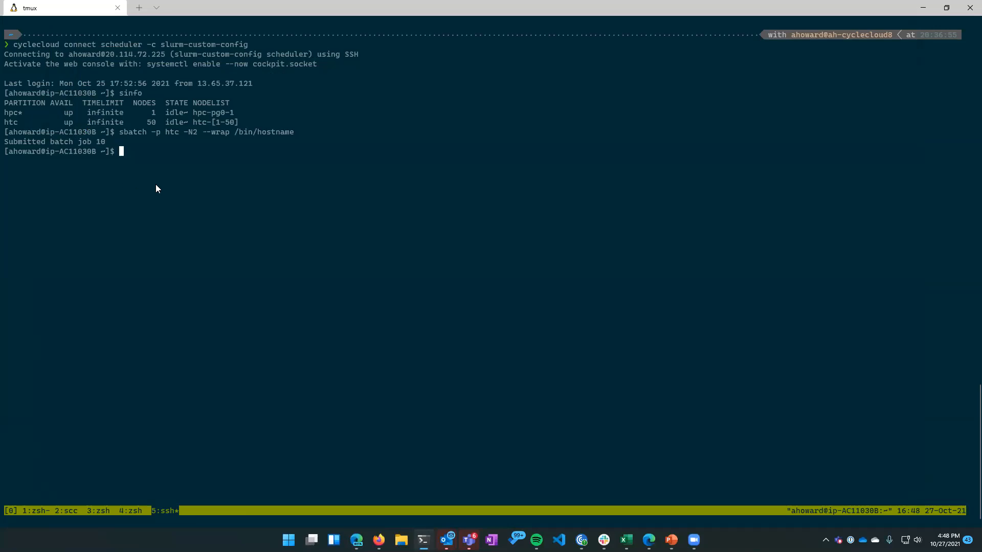
pyautogui.hotkey('alt', 'Tab')
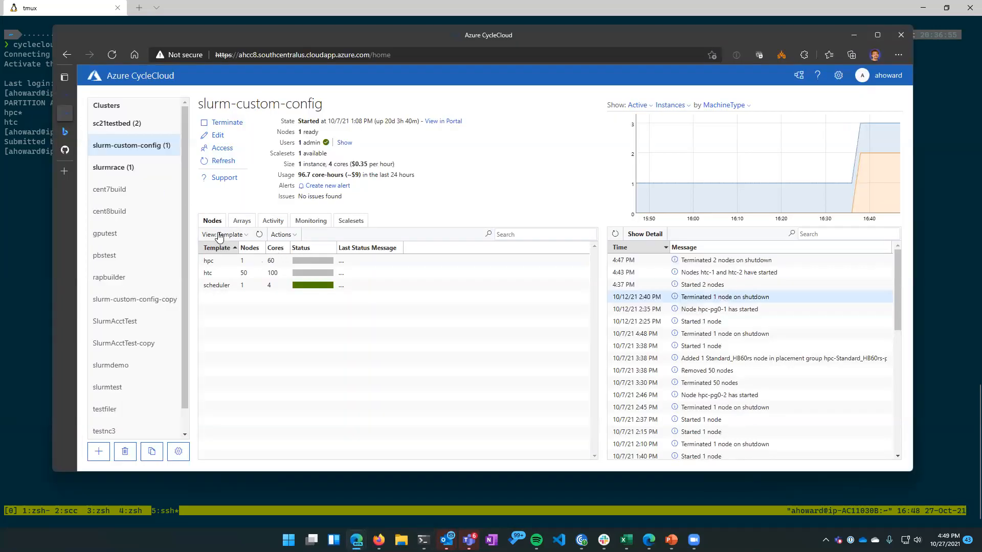
pyautogui.click(221, 163)
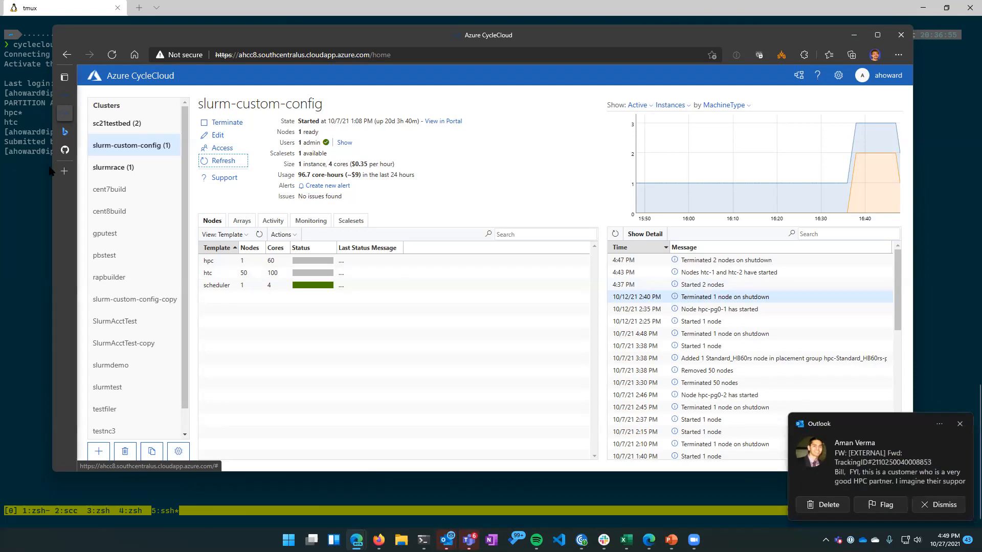
# List the Slurm job queue with squeue in the terminal session on the scheduler
pyautogui.click(19, 174)
pyautogui.write('squeue')
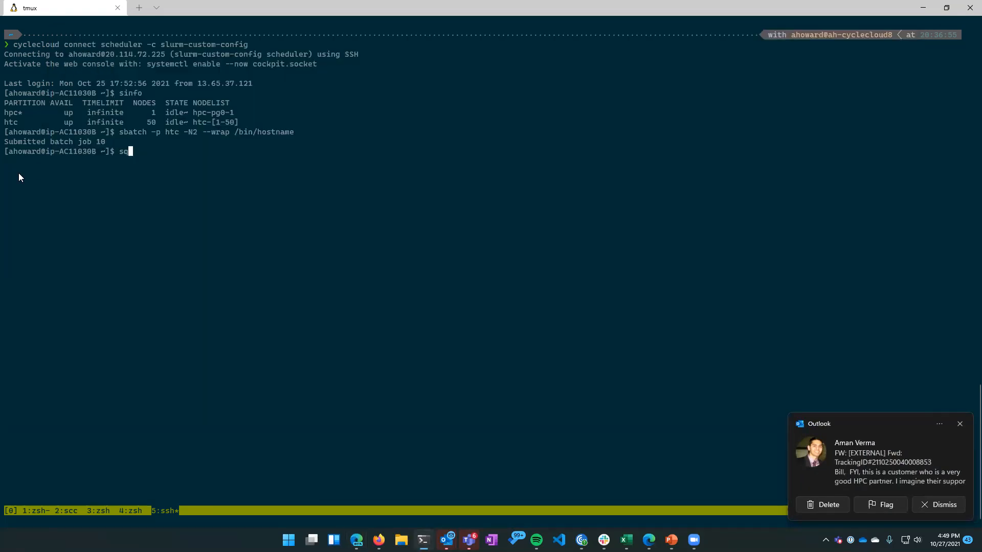
pyautogui.press('Return')
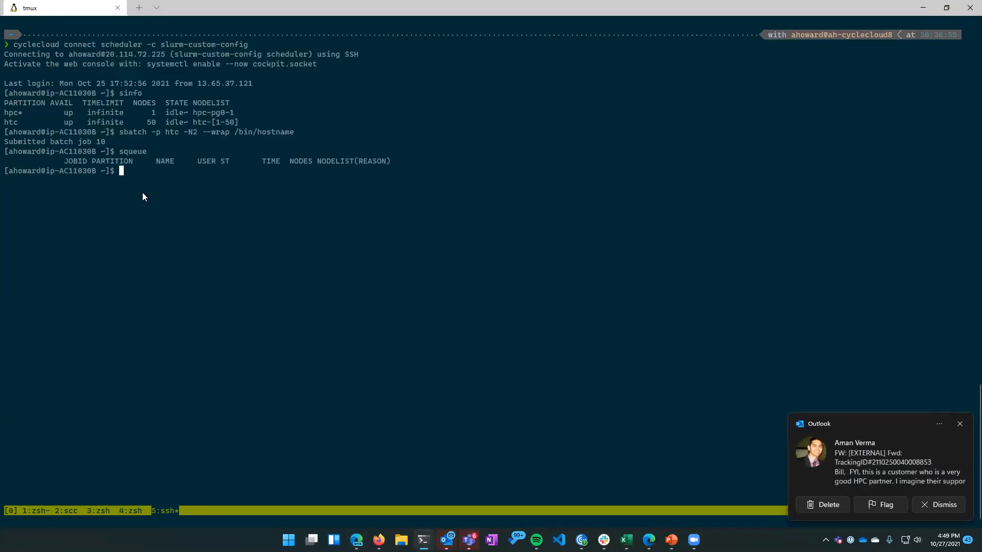
# Return to CycleCloud, view the cloud-init configuration for slurm-custom-config's hpc array, and close the settings without saving
pyautogui.hotkey('alt', 'Tab')
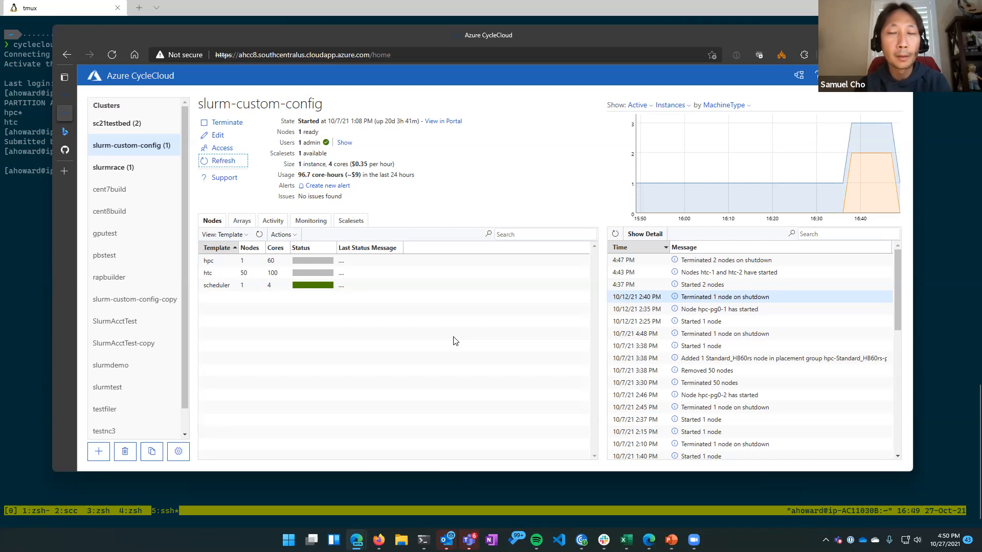
pyautogui.click(223, 136)
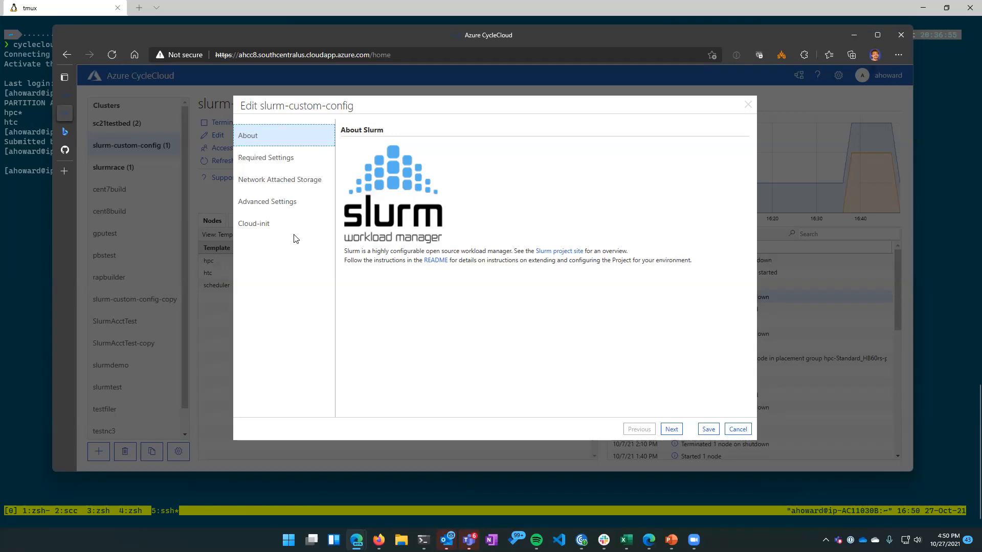
pyautogui.click(281, 227)
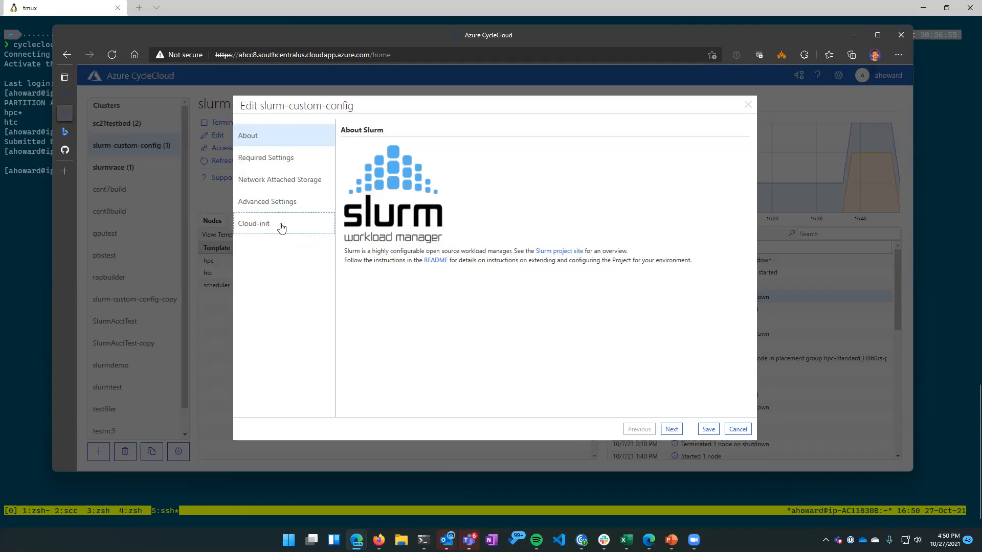
pyautogui.click(403, 169)
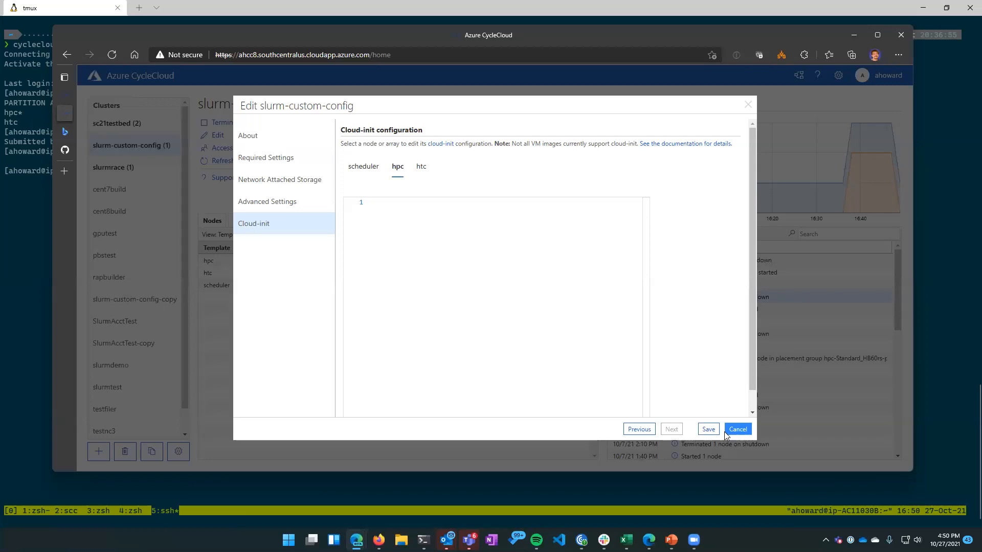
pyautogui.click(747, 108)
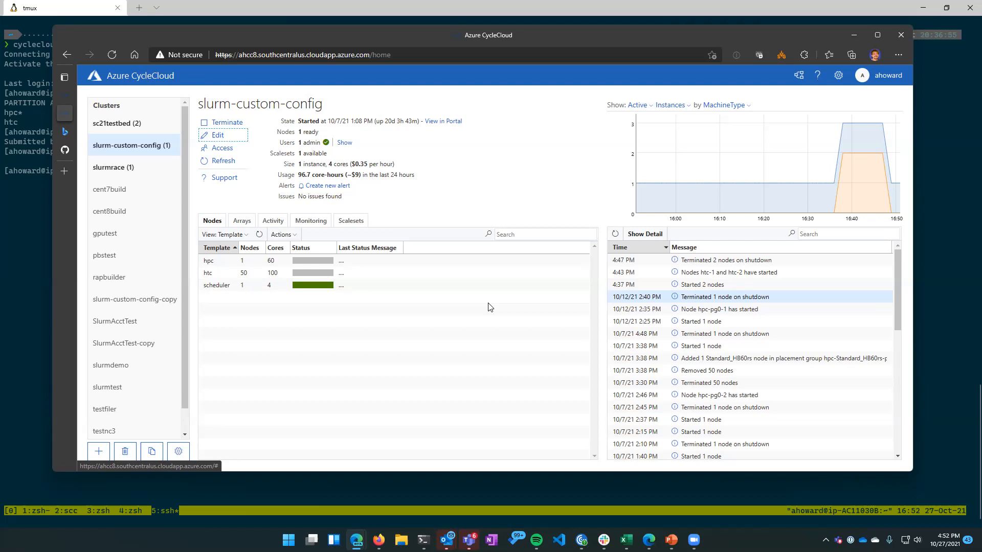
# Reopen slurm-custom-config for editing and review its advanced and required settings
pyautogui.click(210, 139)
pyautogui.click(282, 163)
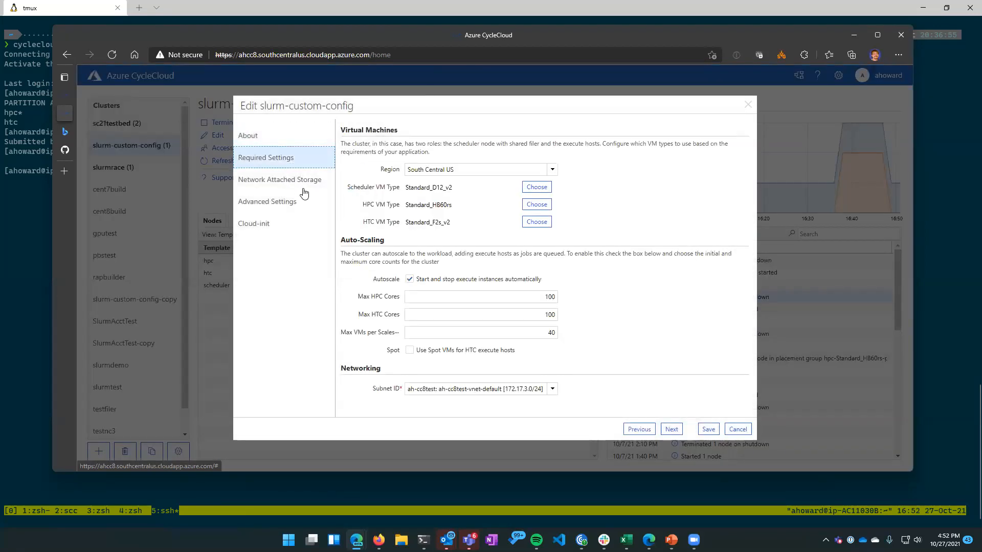
pyautogui.click(294, 192)
pyautogui.click(284, 206)
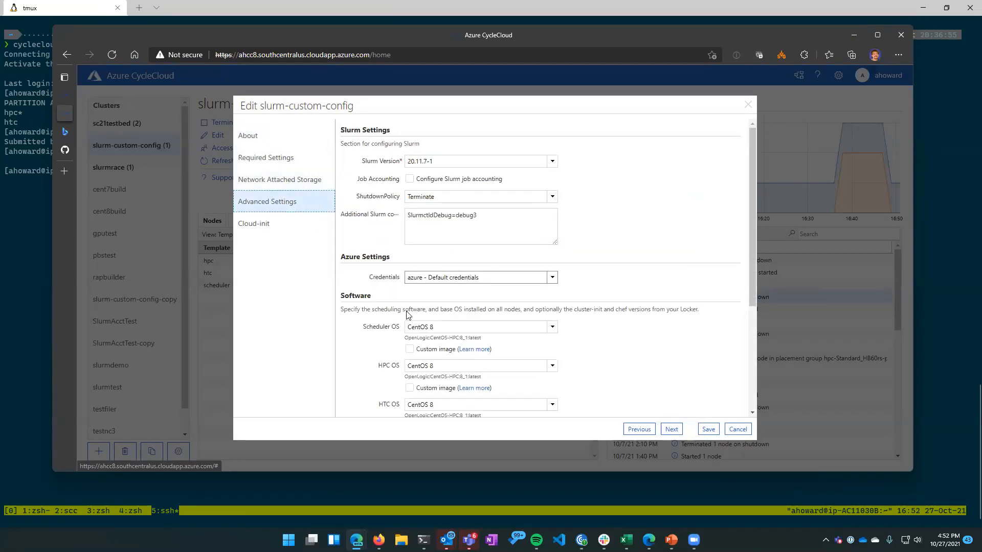
pyautogui.click(281, 159)
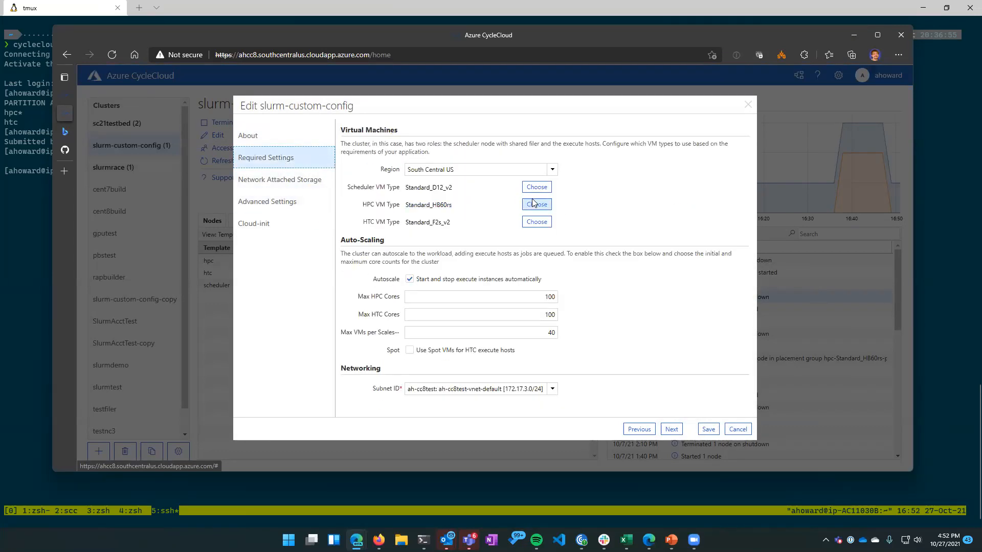
# Browse the available machine types for slurm-custom-config's HPC VM type and close the settings without saving
pyautogui.click(543, 206)
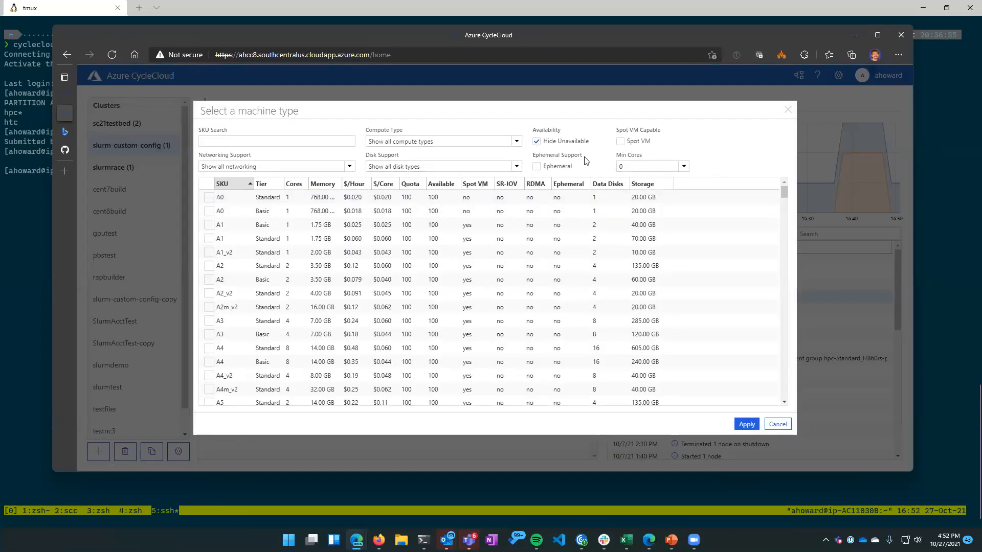
pyautogui.scroll(-8, 468, 279)
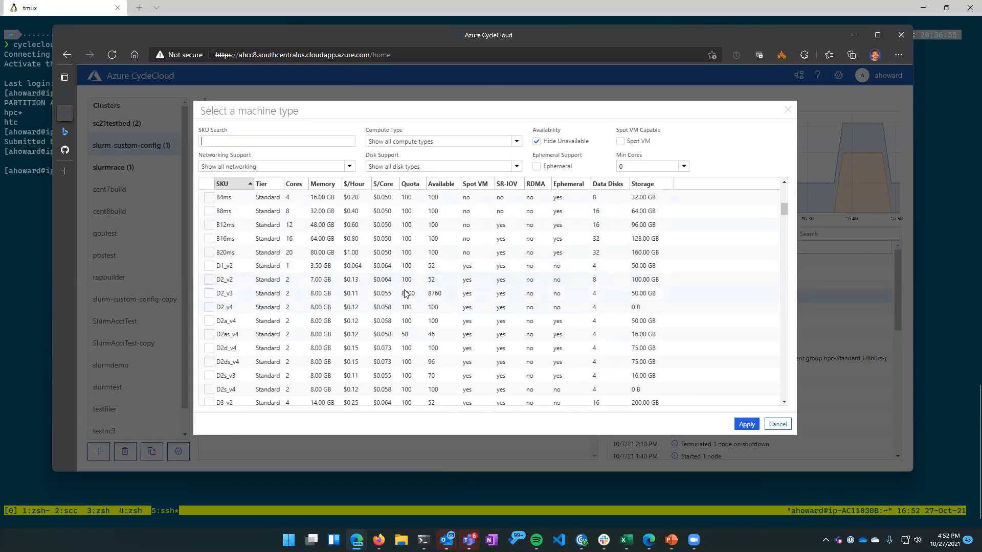
pyautogui.scroll(-1, 406, 293)
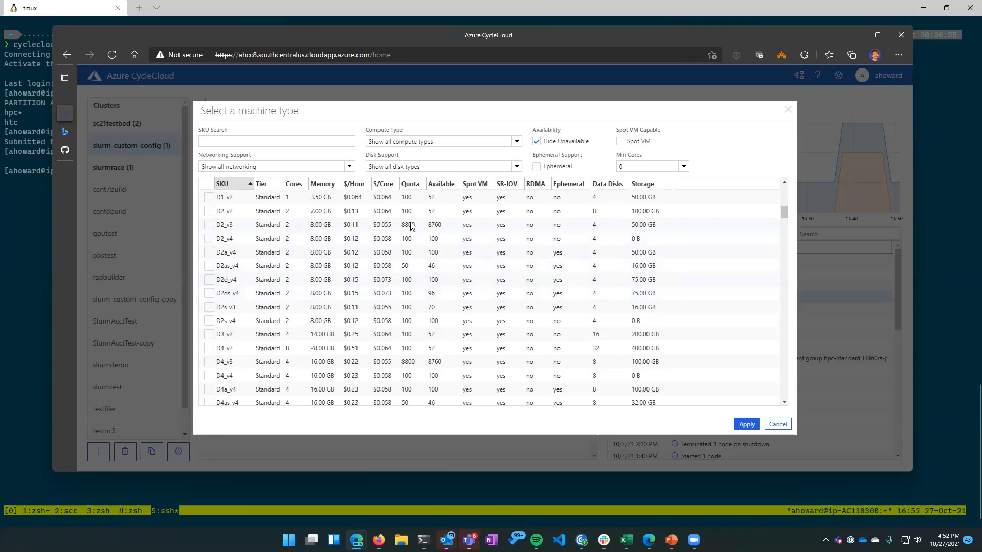
pyautogui.click(208, 225)
pyautogui.scroll(-15, 517, 312)
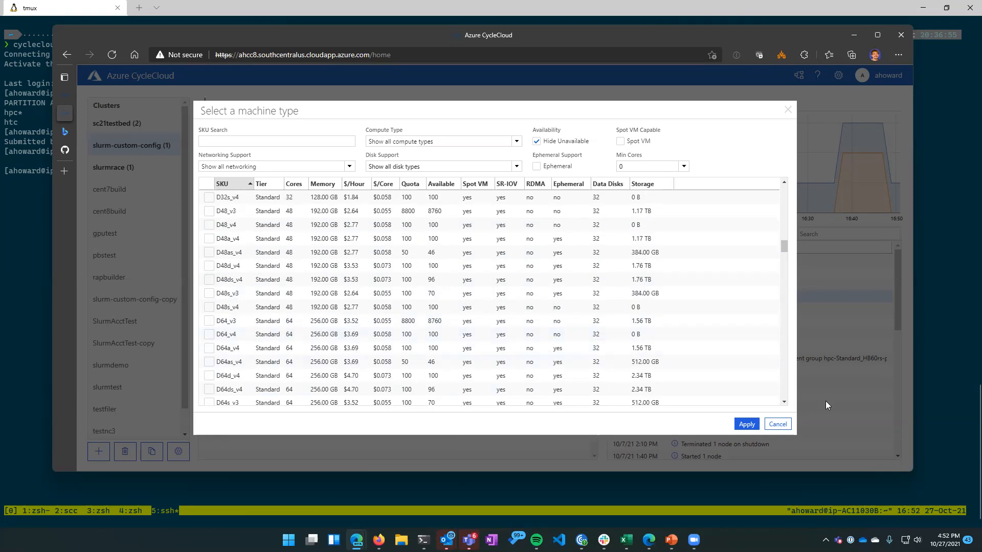
pyautogui.click(778, 425)
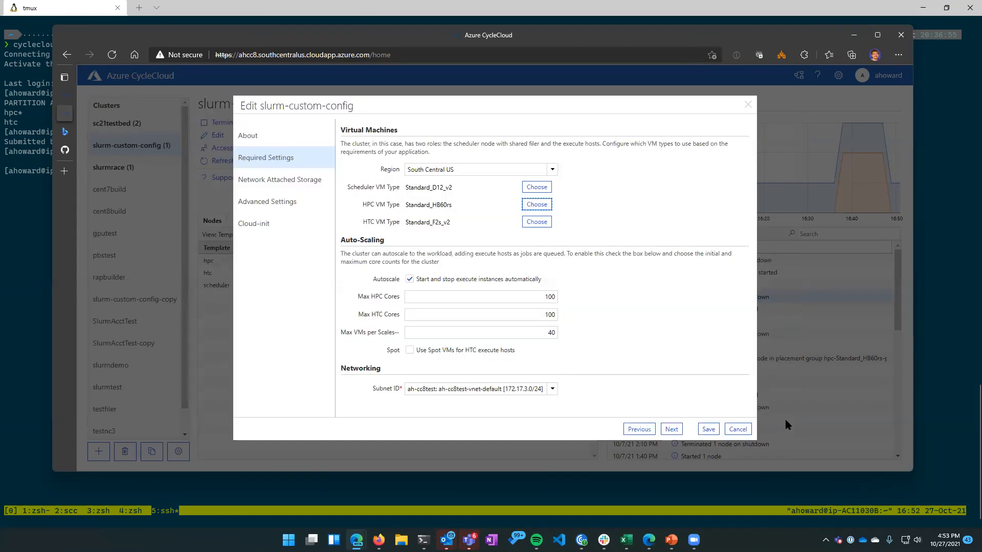
pyautogui.click(738, 428)
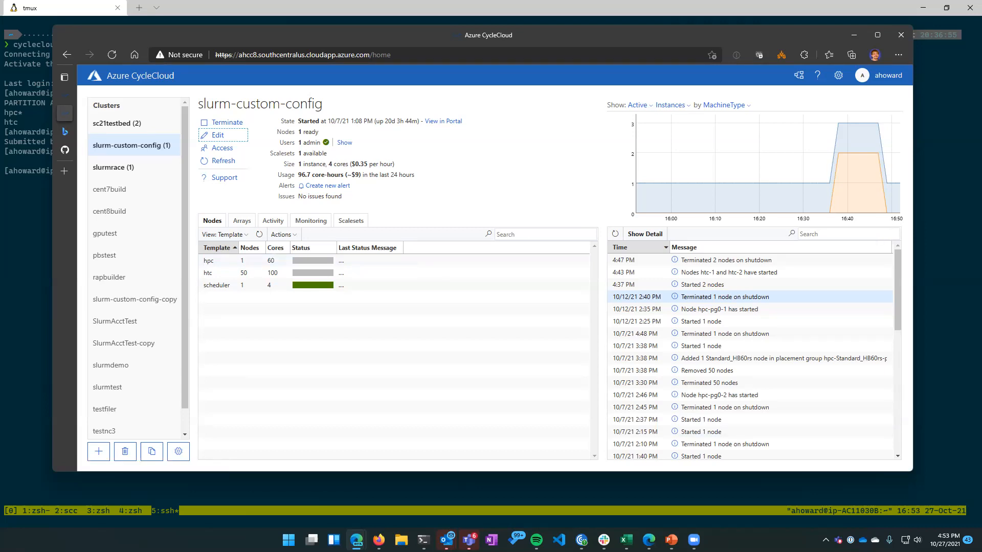
# Start a new cluster from the Slurm scheduler template and display its required settings
pyautogui.hotkey('alt', 'Tab')
pyautogui.click(99, 451)
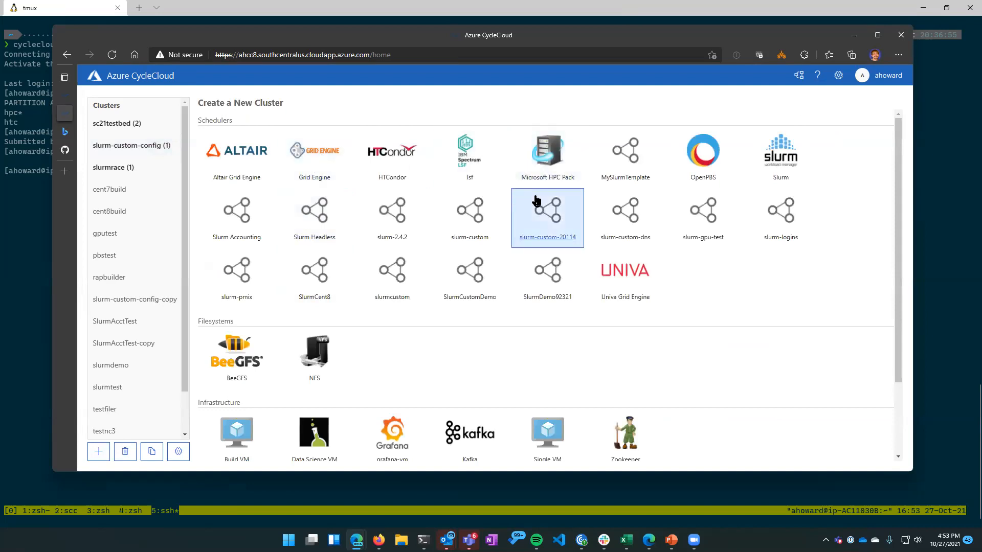
pyautogui.click(783, 160)
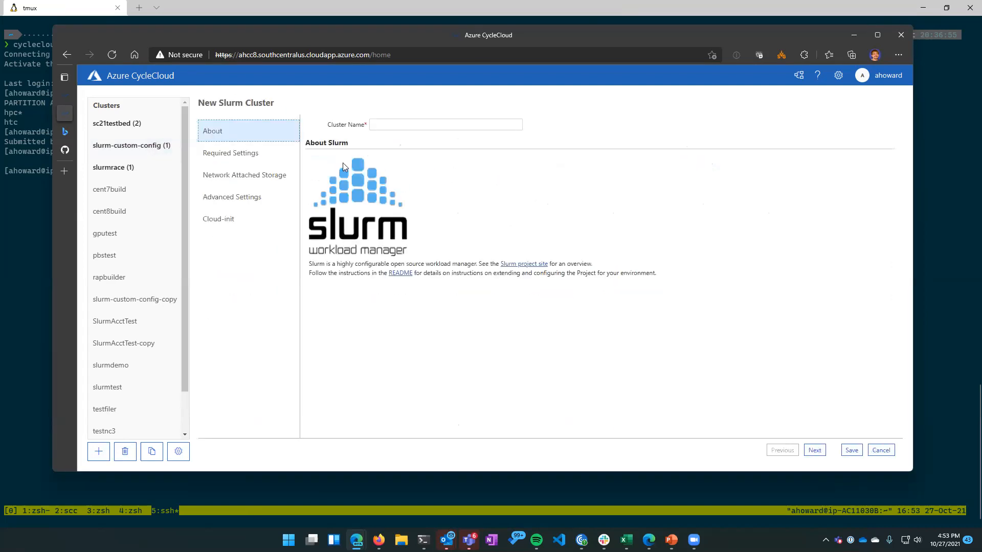
pyautogui.click(243, 162)
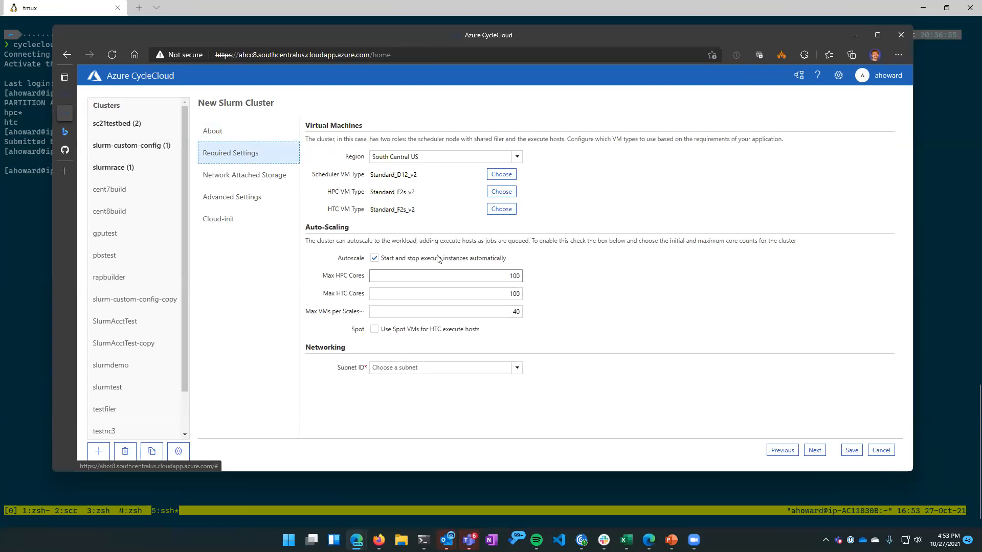
# Examine the Max HPC Cores autoscaling limit and cancel the new Slurm cluster
pyautogui.moveTo(458, 276); pyautogui.dragTo(541, 276)
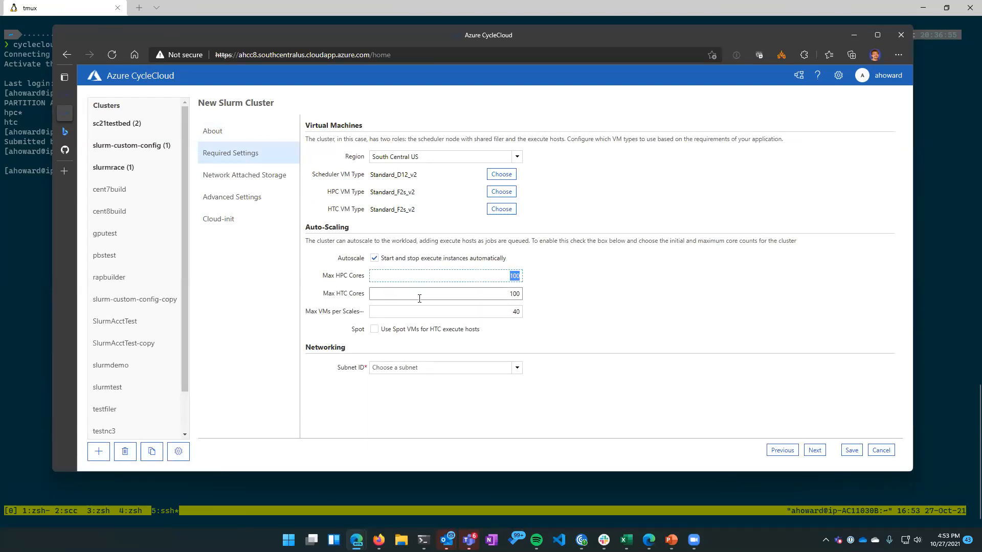
pyautogui.click(339, 276)
pyautogui.moveTo(456, 281); pyautogui.dragTo(558, 283)
pyautogui.click(484, 279)
pyautogui.moveTo(490, 276); pyautogui.dragTo(612, 279)
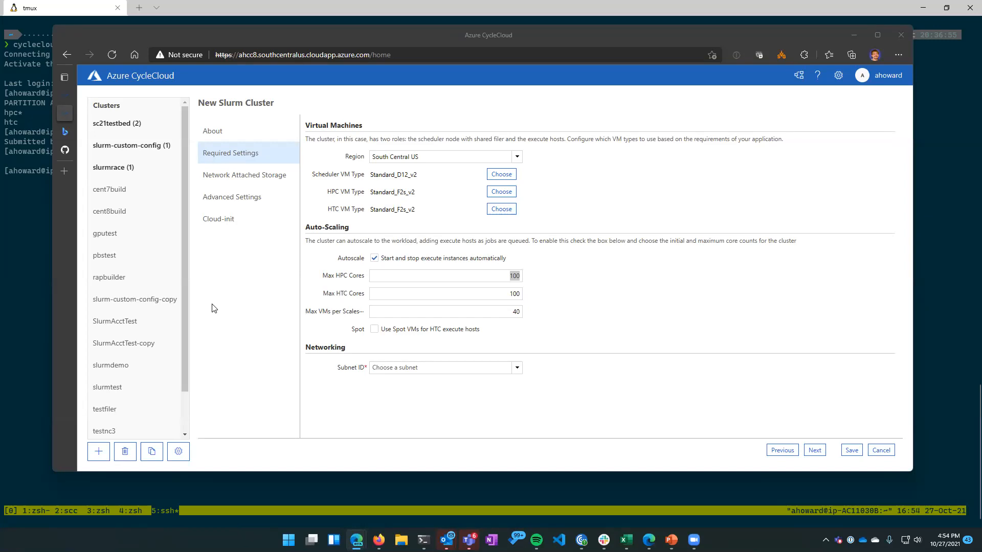
pyautogui.click(890, 461)
pyautogui.click(883, 451)
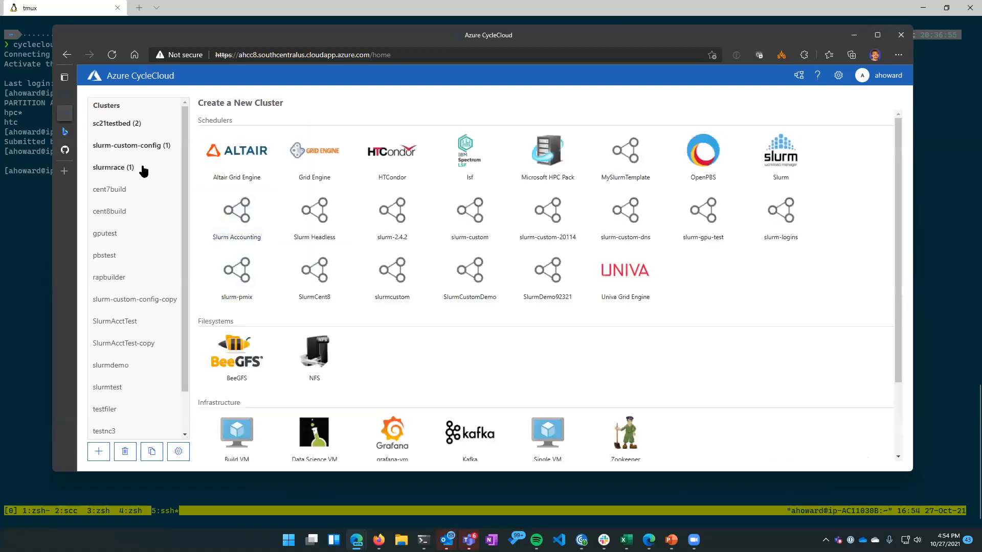
# Switch to the CycleCloud server that hosts MySccCluster and terminate that cluster
pyautogui.click(62, 89)
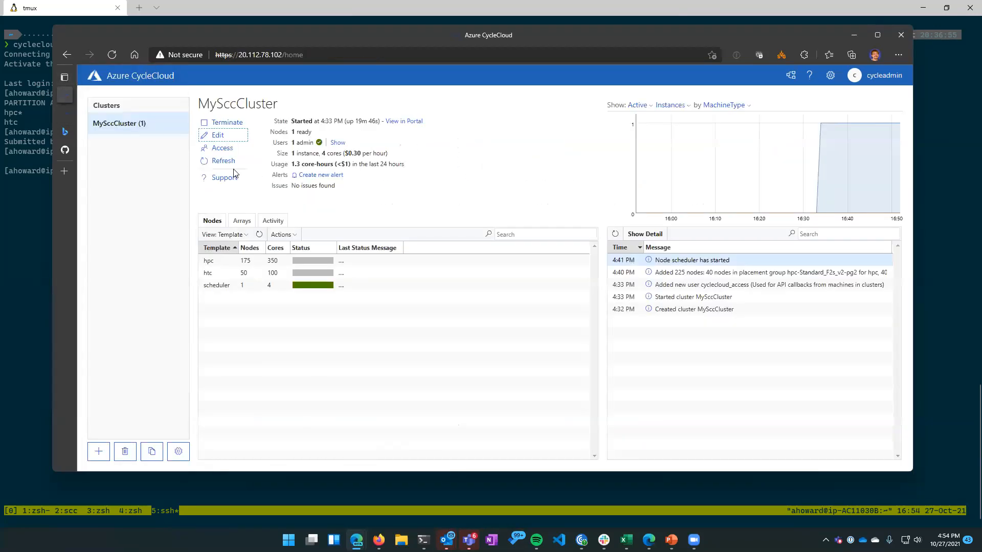
pyautogui.click(228, 123)
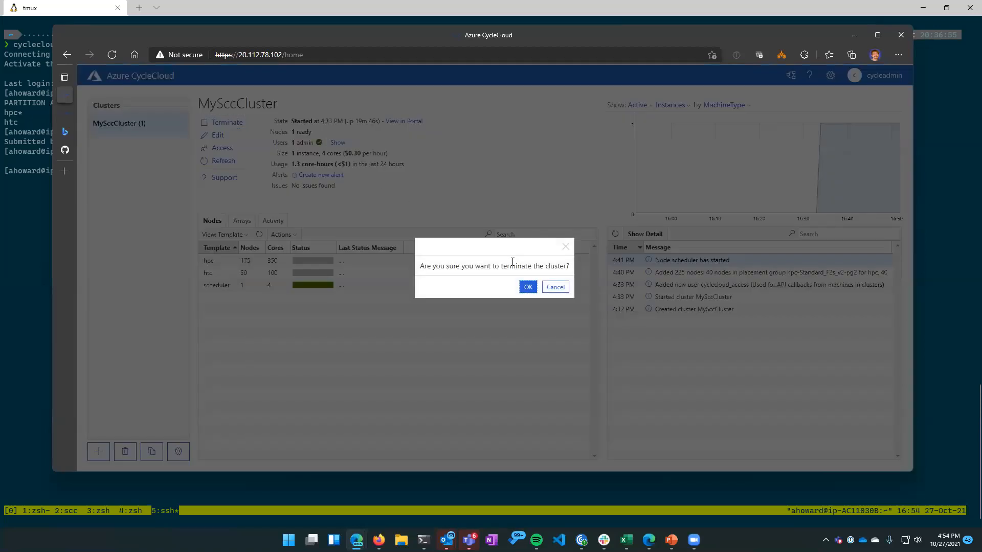
pyautogui.click(531, 288)
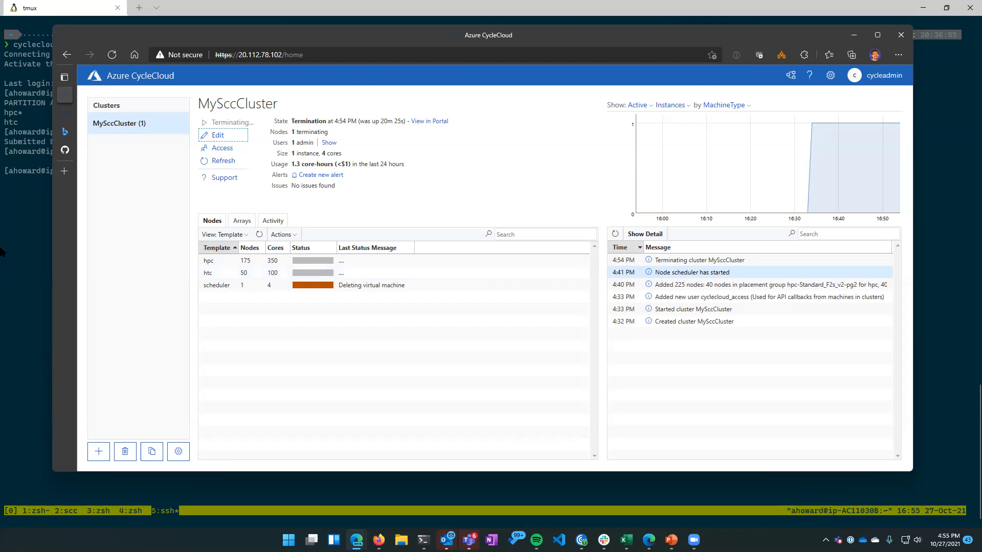
# Open the bookmarked Azure CycleCloud Documentation page in a new browser tab
pyautogui.click(60, 171)
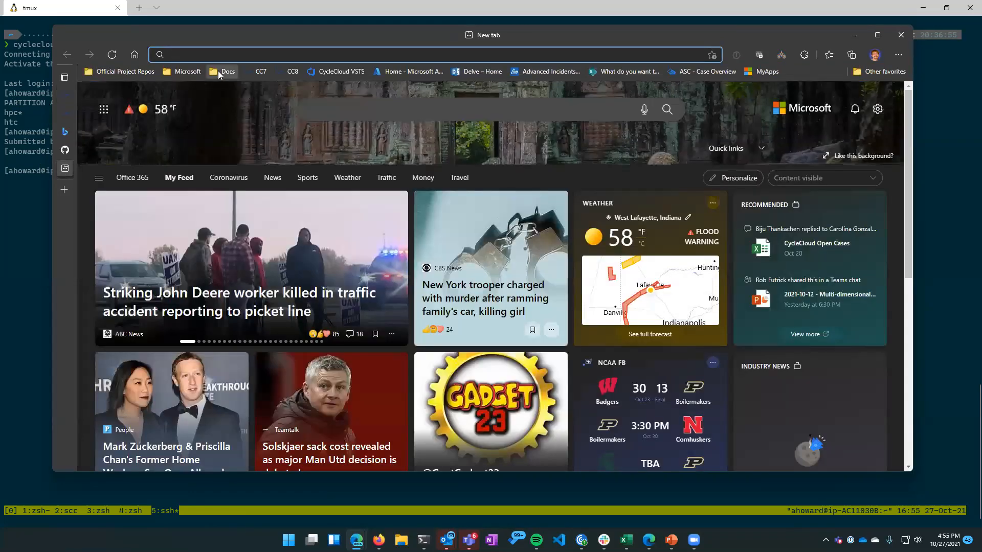
pyautogui.click(220, 71)
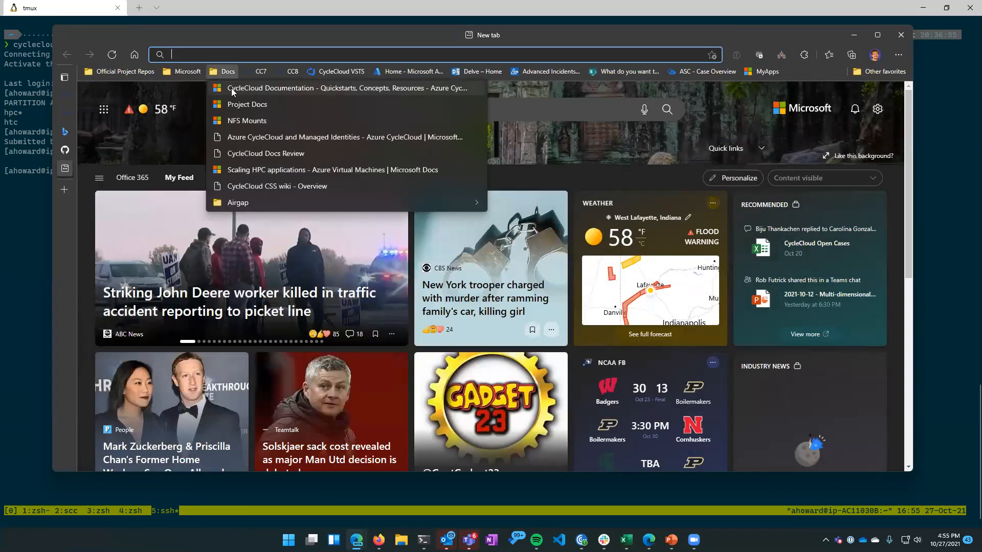
pyautogui.click(241, 89)
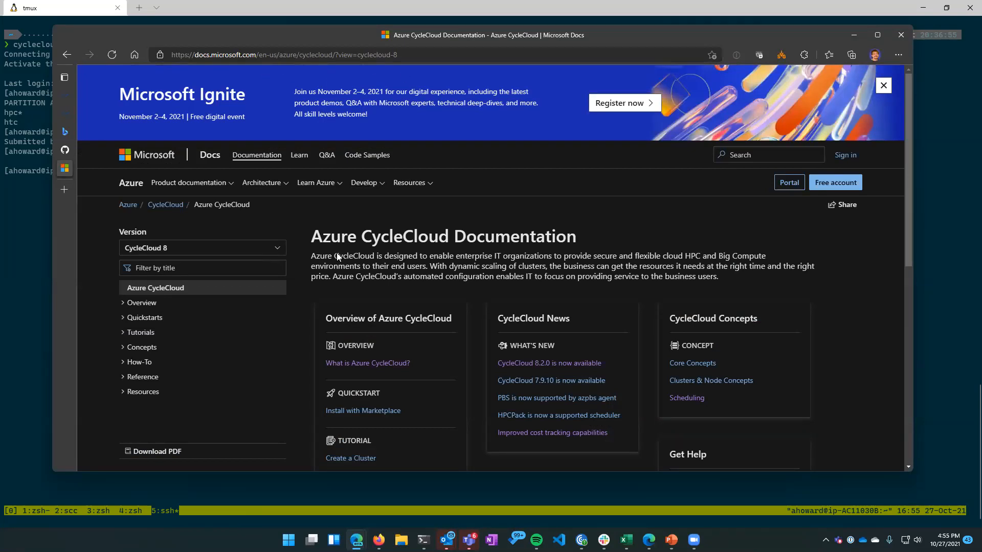
pyautogui.scroll(-2, 384, 177)
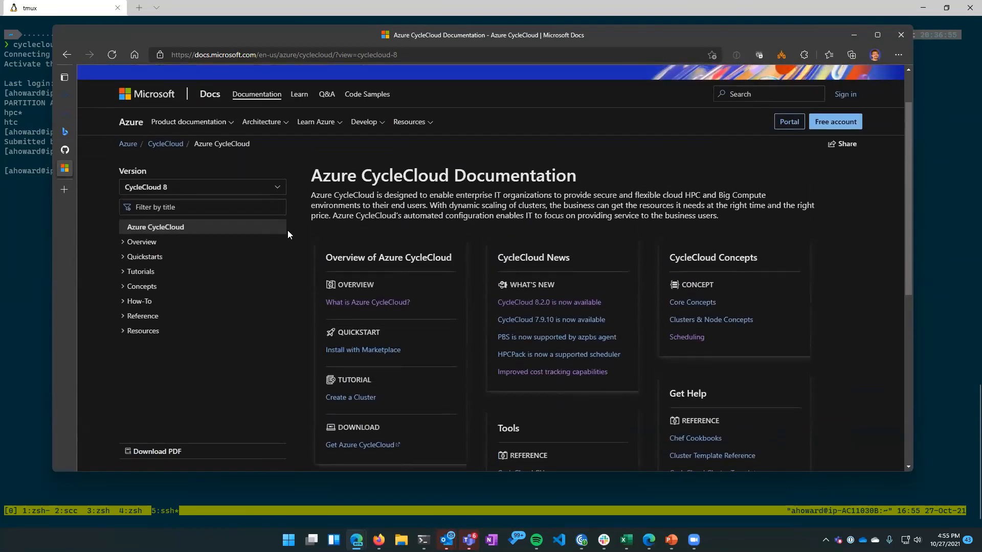
# Browse the three CycleCloud tutorials: Create a Cluster, Submit Jobs & Scale Cluster, and Autostop & Clean-up
pyautogui.click(134, 244)
pyautogui.click(135, 274)
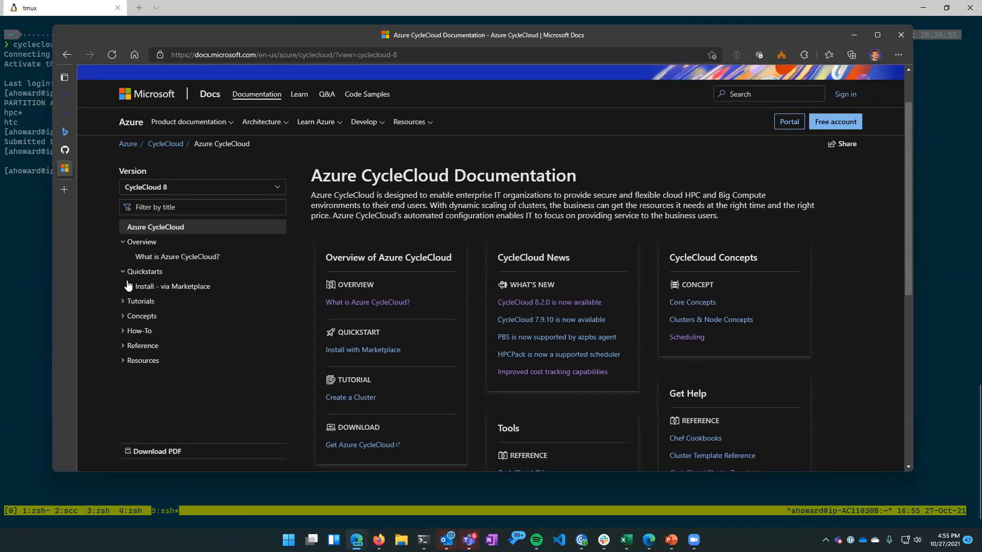
pyautogui.click(145, 302)
pyautogui.click(167, 316)
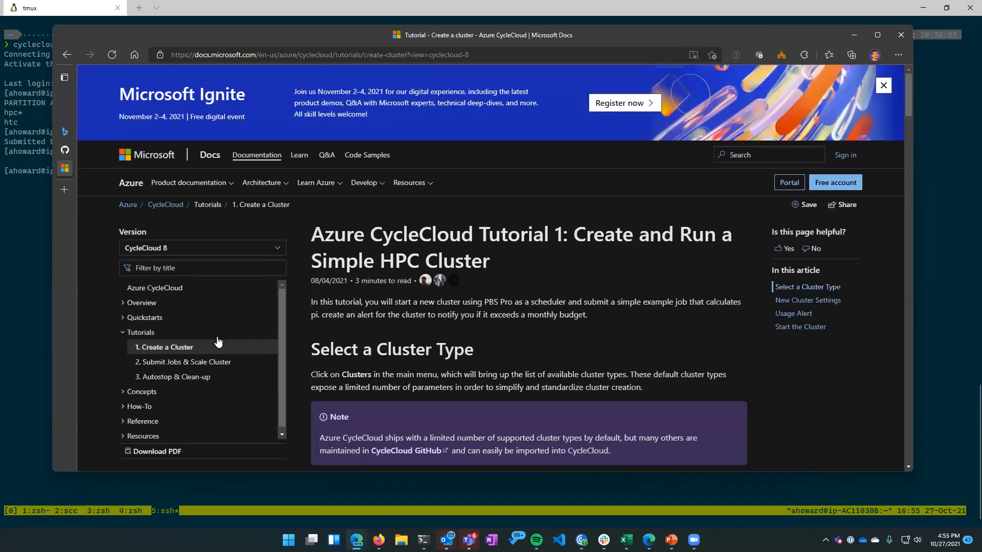
pyautogui.click(169, 363)
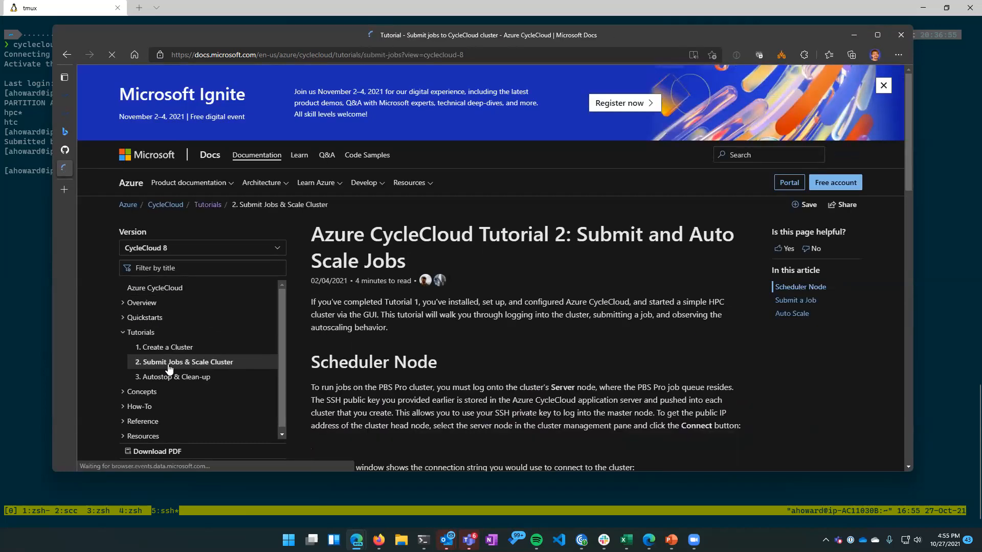
pyautogui.click(154, 377)
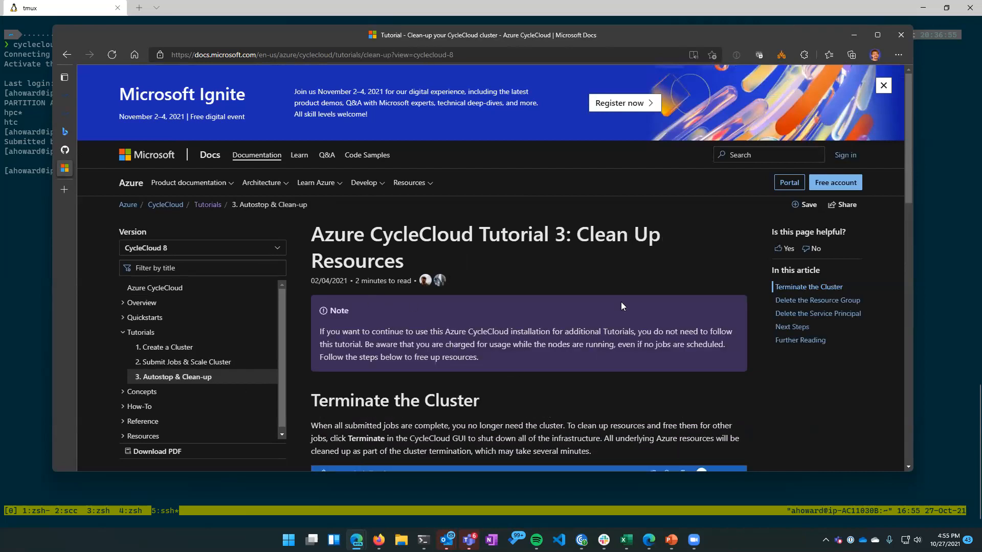
pyautogui.scroll(-3, 404, 281)
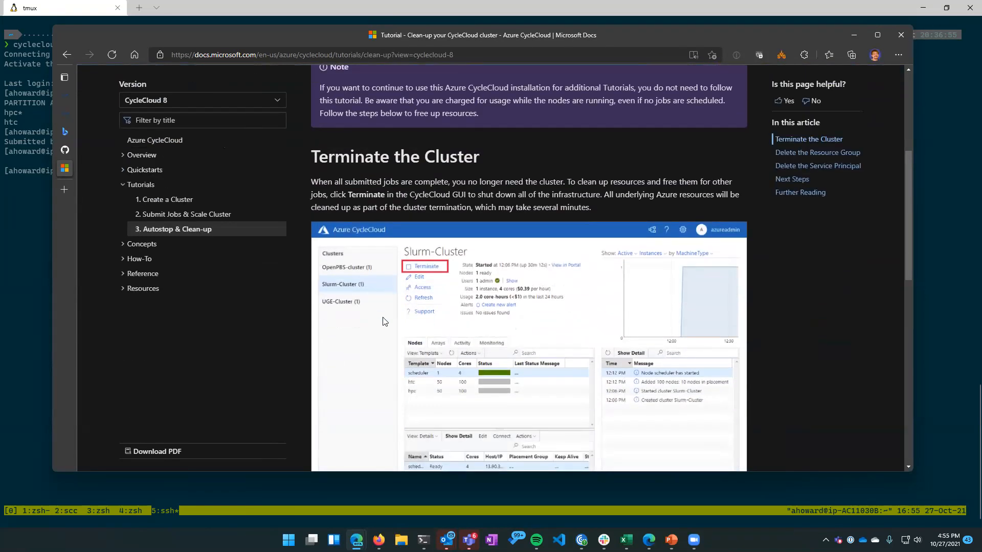
# Review the Install CycleCloud CLI how-to through its installer file section and return to MySccCluster's page
pyautogui.click(137, 260)
pyautogui.click(139, 246)
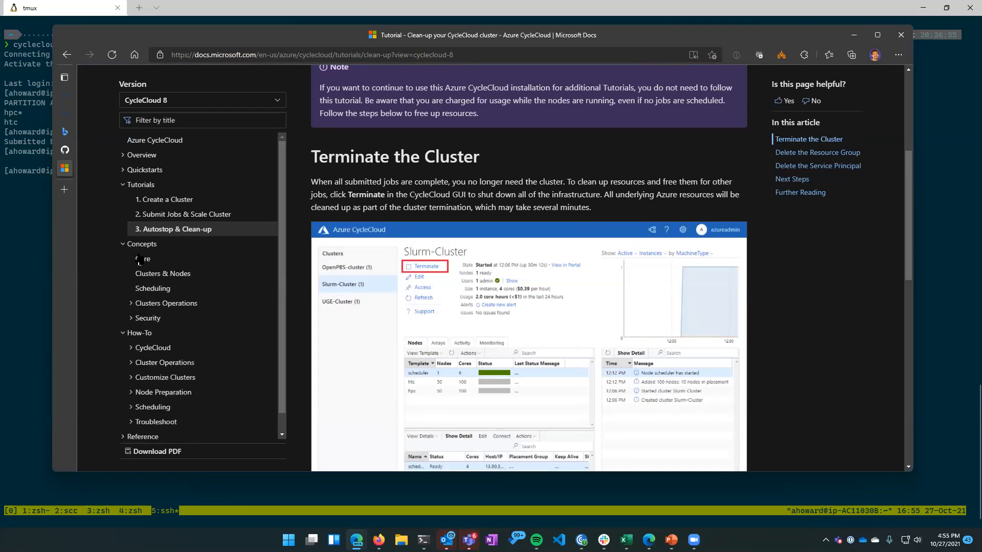
pyautogui.click(138, 346)
pyautogui.scroll(-3, 189, 353)
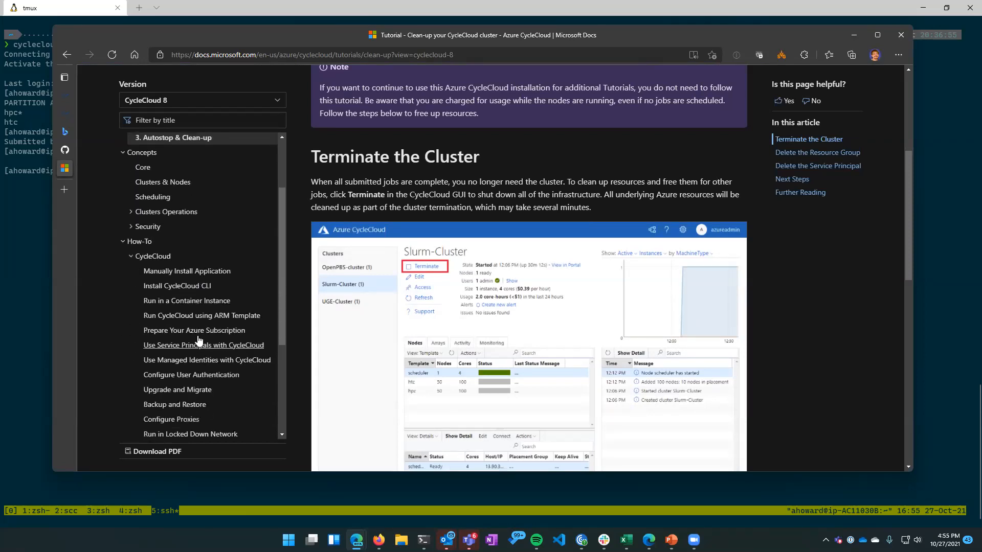
pyautogui.click(188, 286)
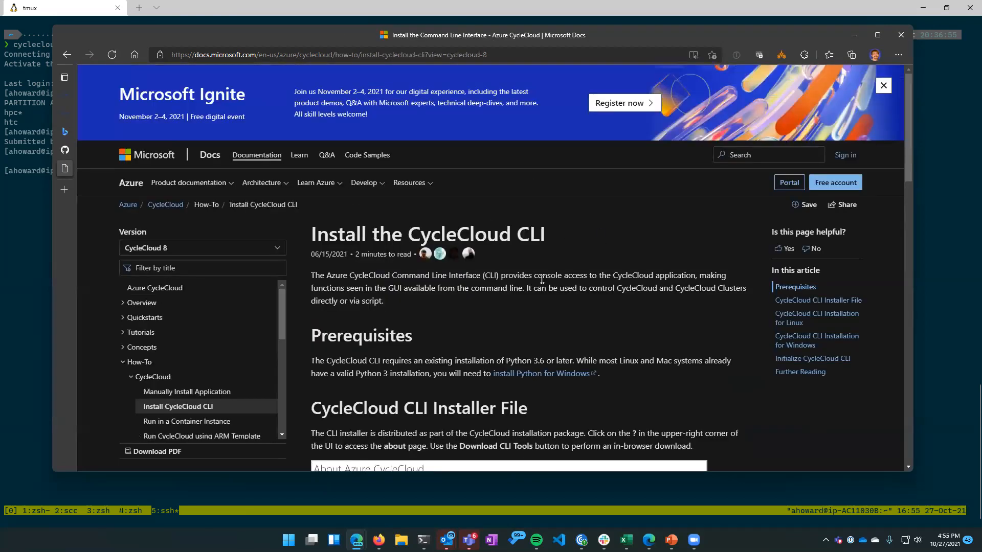
pyautogui.scroll(-5, 542, 278)
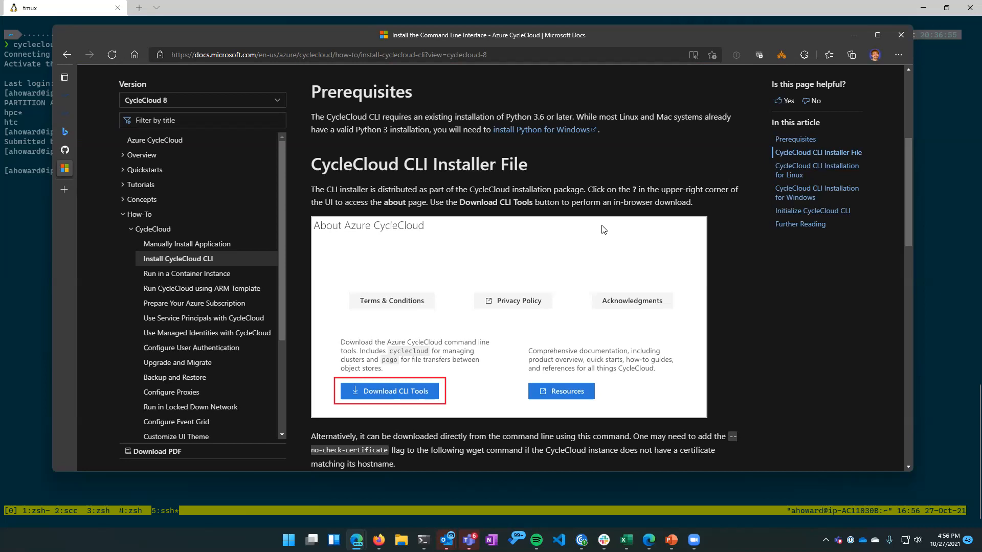
pyautogui.click(66, 96)
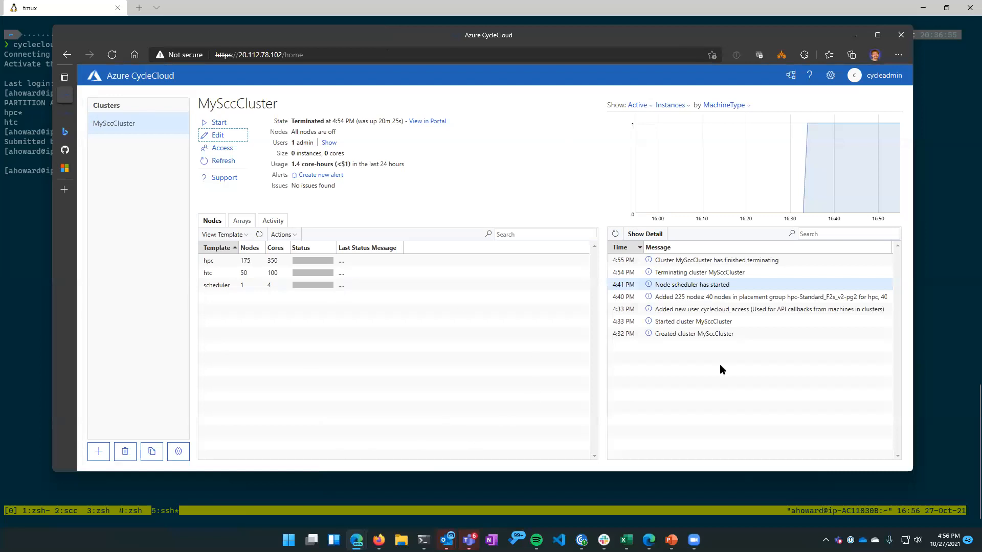